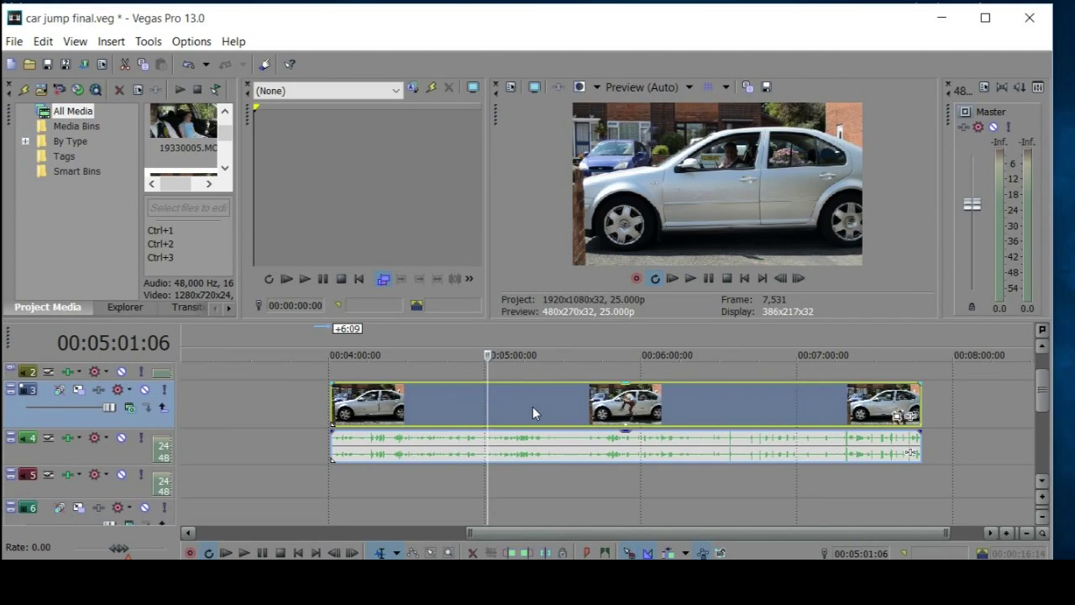
# Nudge the car clip slightly later and remove its audio from the video's group.
pyautogui.moveTo(533, 407); pyautogui.dragTo(539, 406)
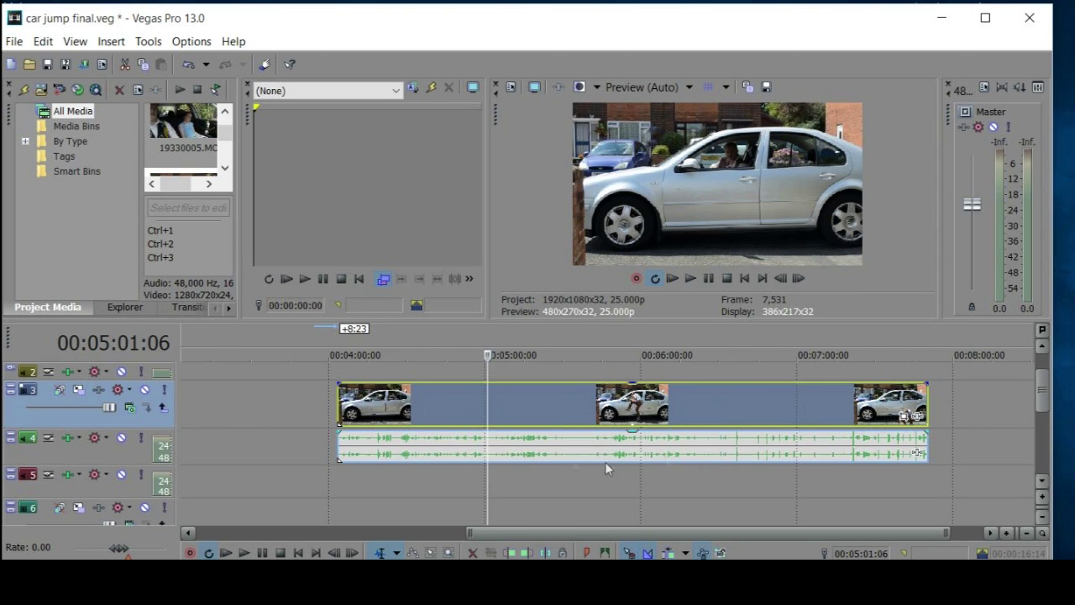
pyautogui.click(531, 438)
pyautogui.rightClick(531, 438)
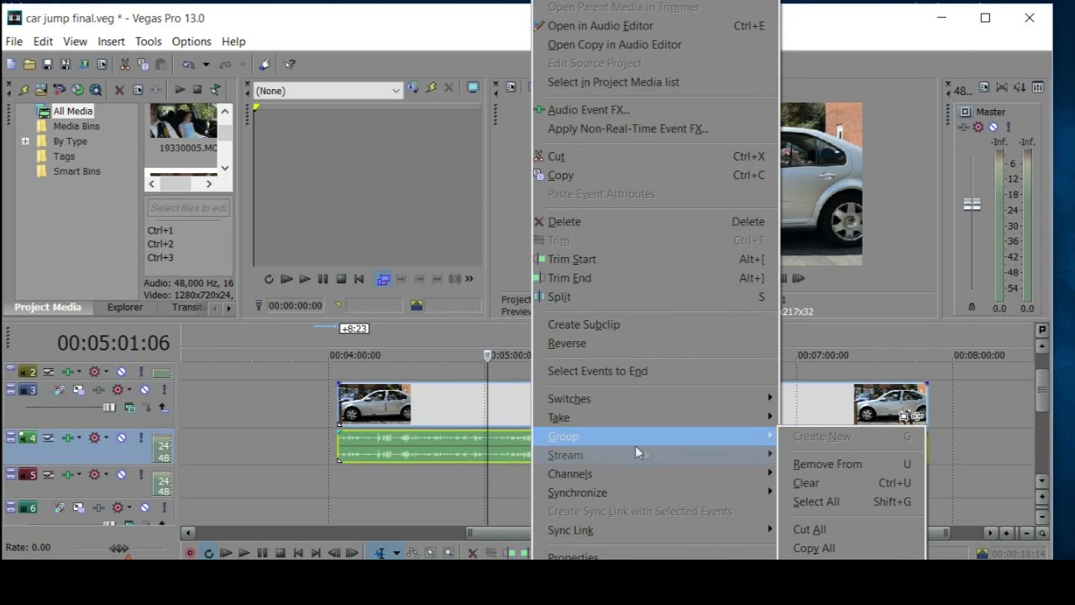
pyautogui.moveTo(722, 435)
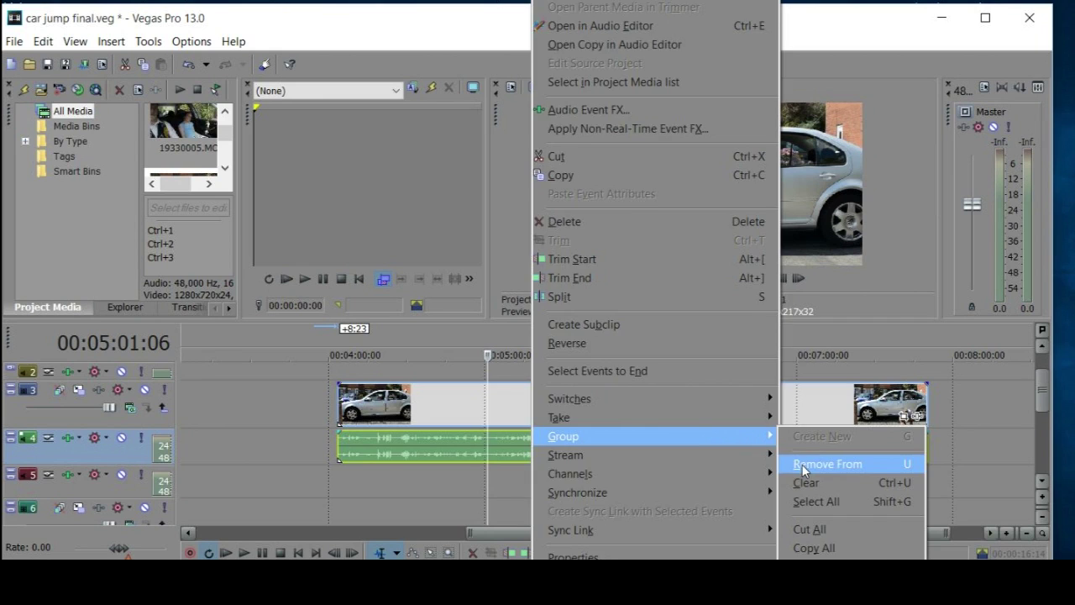
pyautogui.click(801, 464)
# Move the car's audio event aside and delete it, then return near 00:04:45.
pyautogui.click(622, 453)
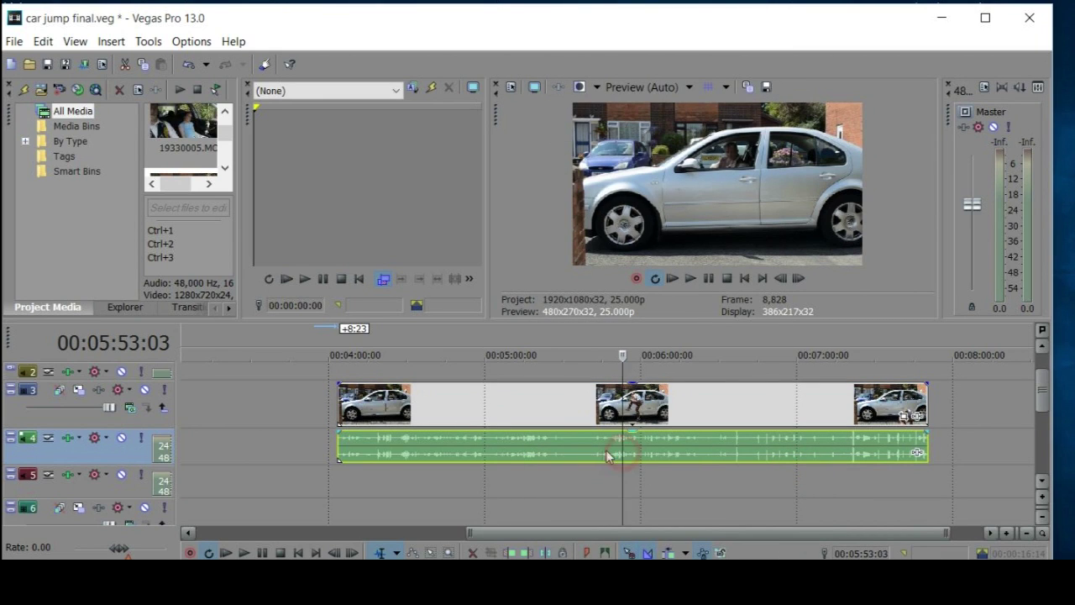
pyautogui.moveTo(598, 448); pyautogui.dragTo(631, 451)
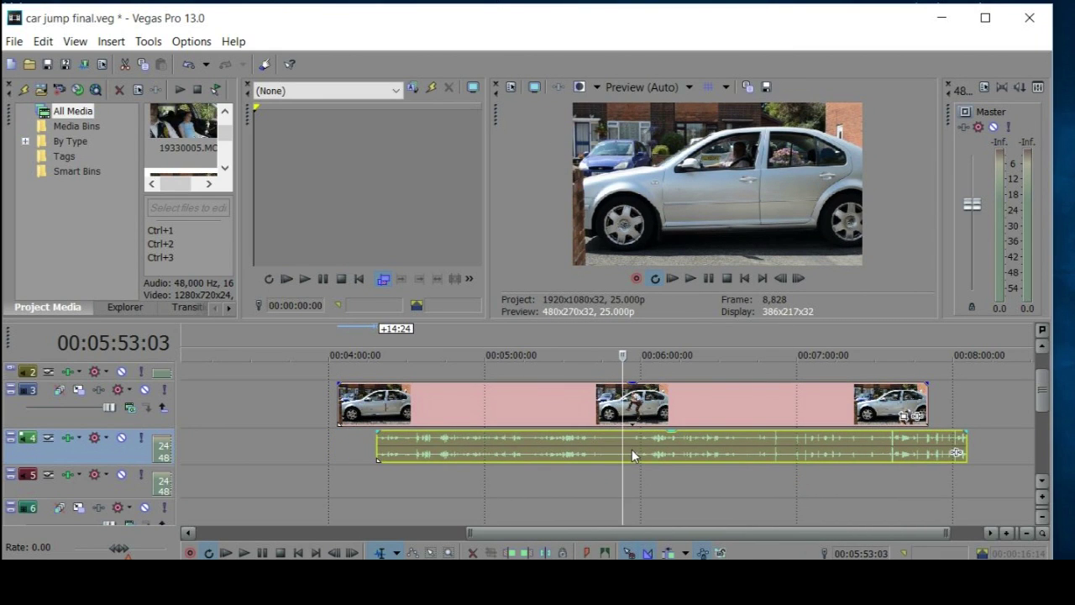
pyautogui.rightClick(632, 453)
pyautogui.click(666, 221)
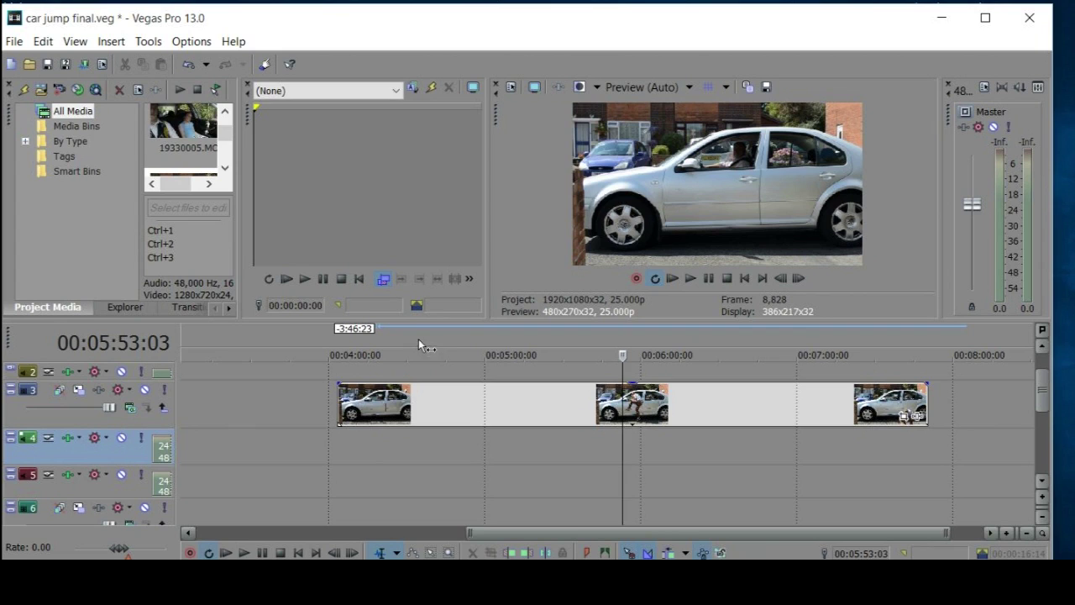
pyautogui.click(446, 340)
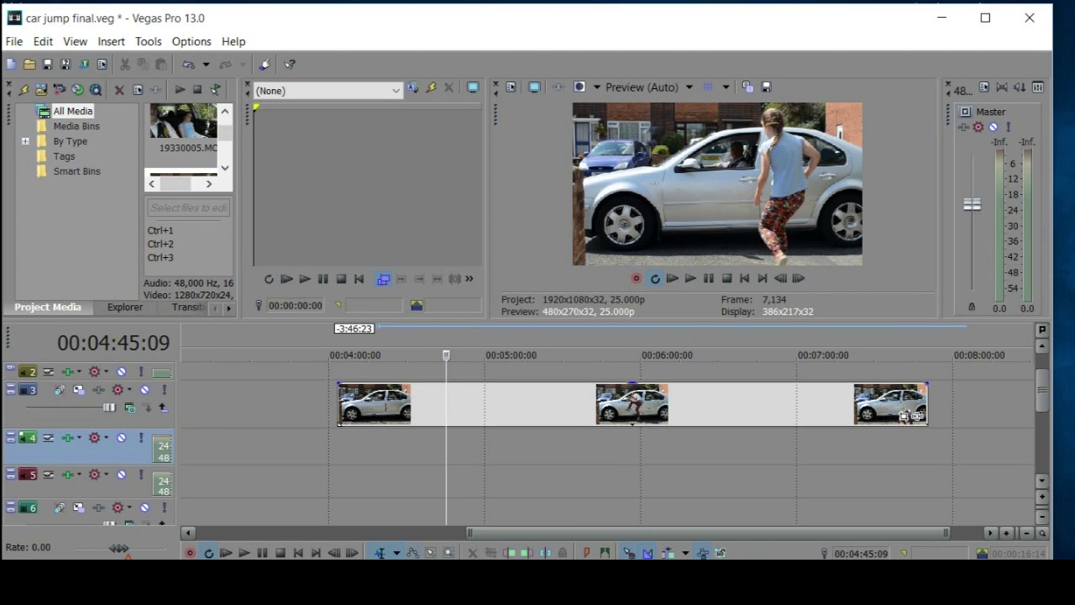
# Play back to find the girl's jump and split the car video event at 00:04:59:09.
pyautogui.click(262, 553)
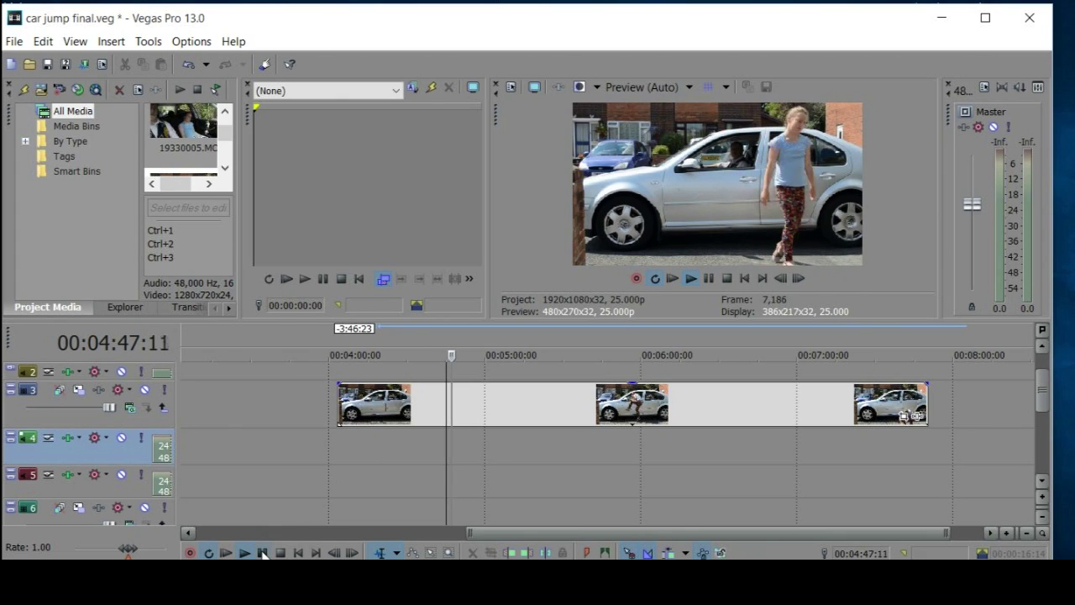
pyautogui.click(262, 552)
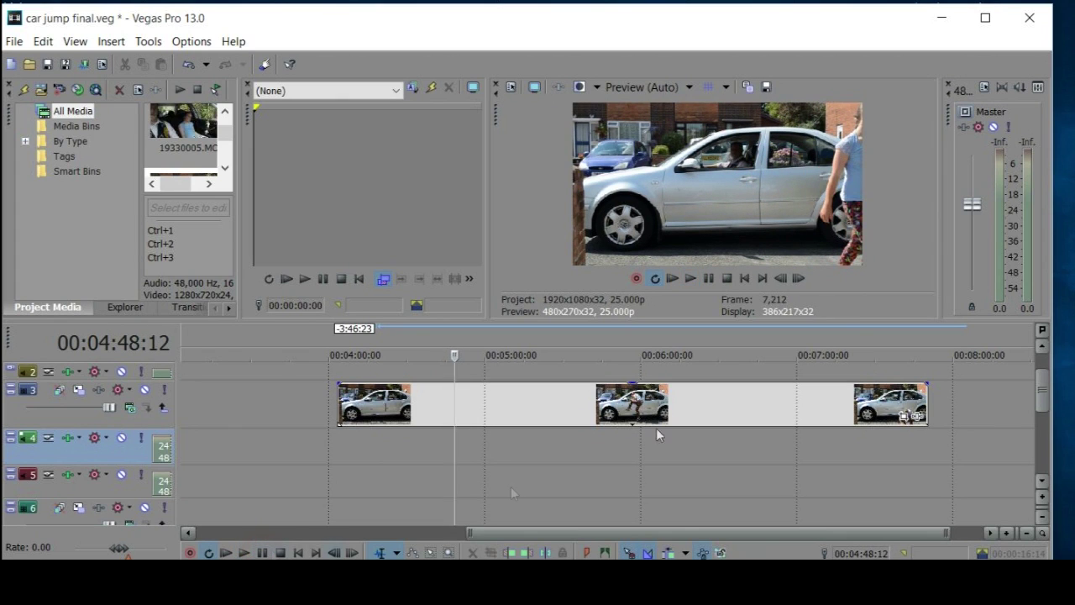
pyautogui.click(755, 346)
pyautogui.click(263, 553)
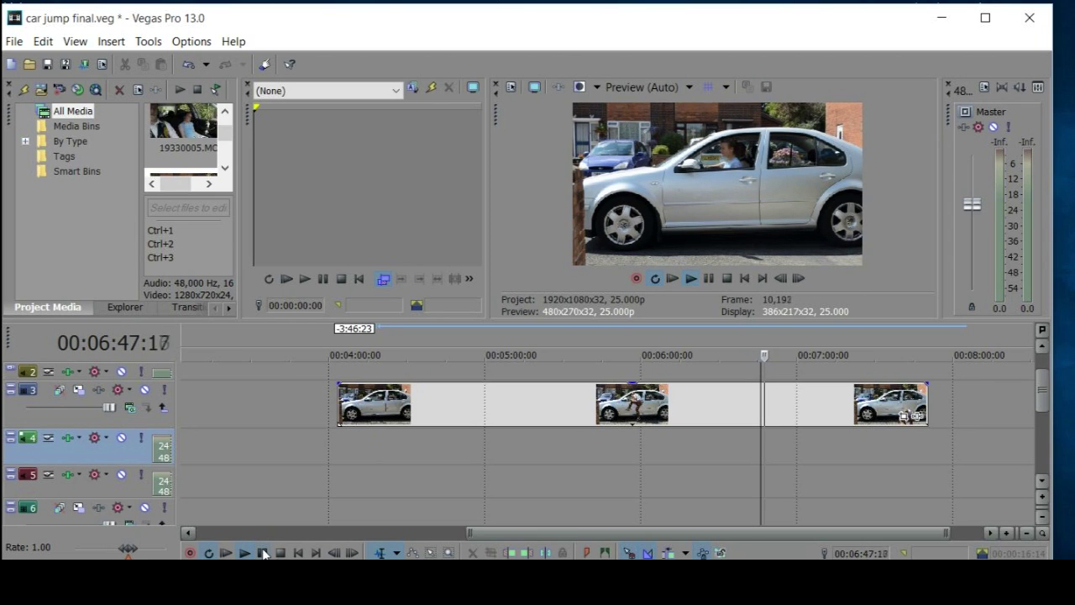
pyautogui.click(263, 553)
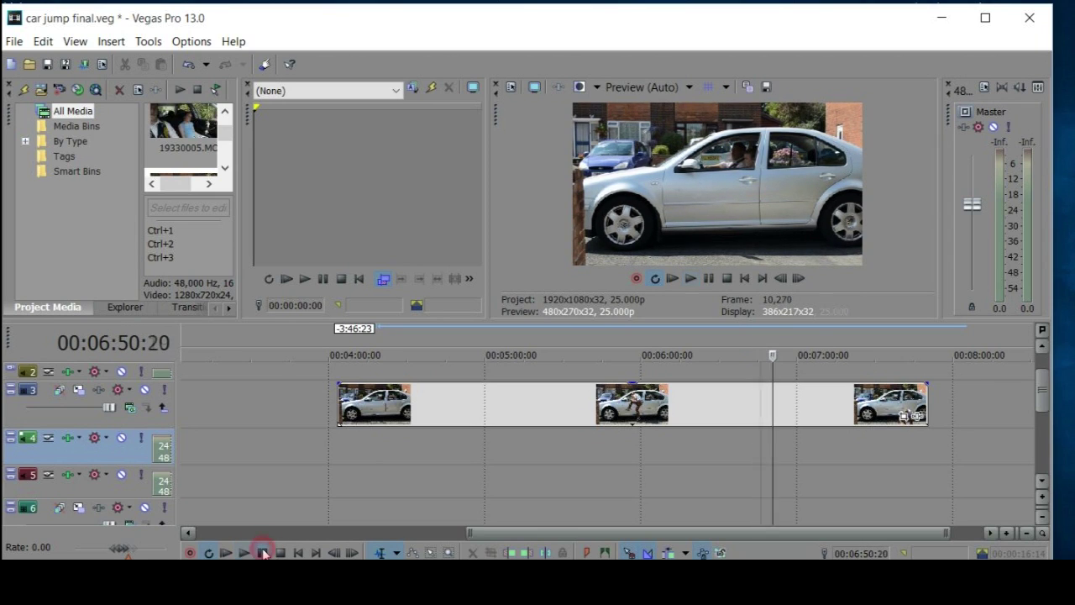
pyautogui.click(463, 342)
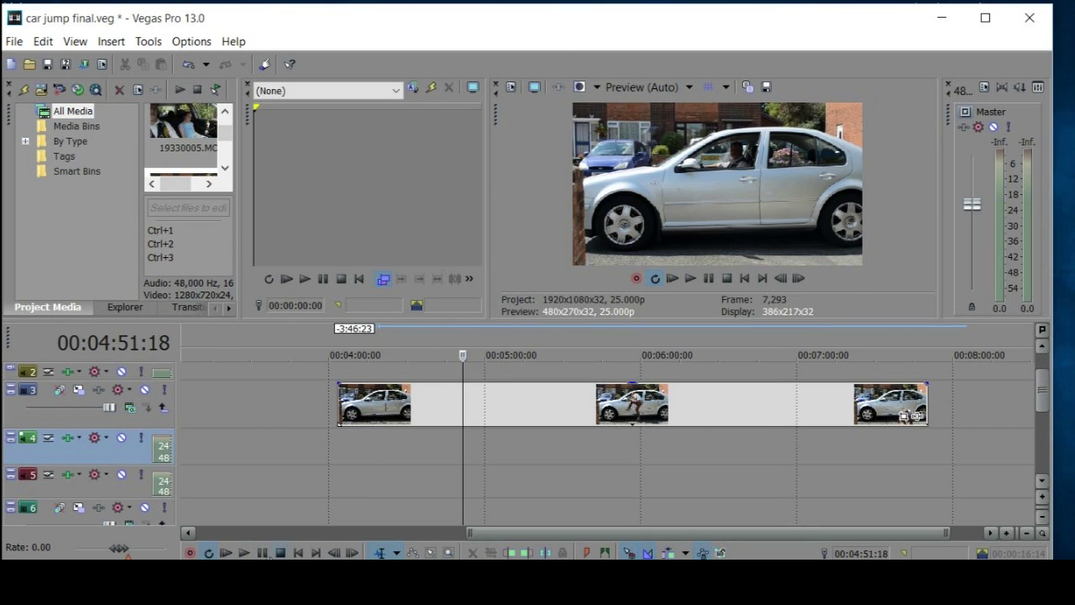
pyautogui.click(485, 405)
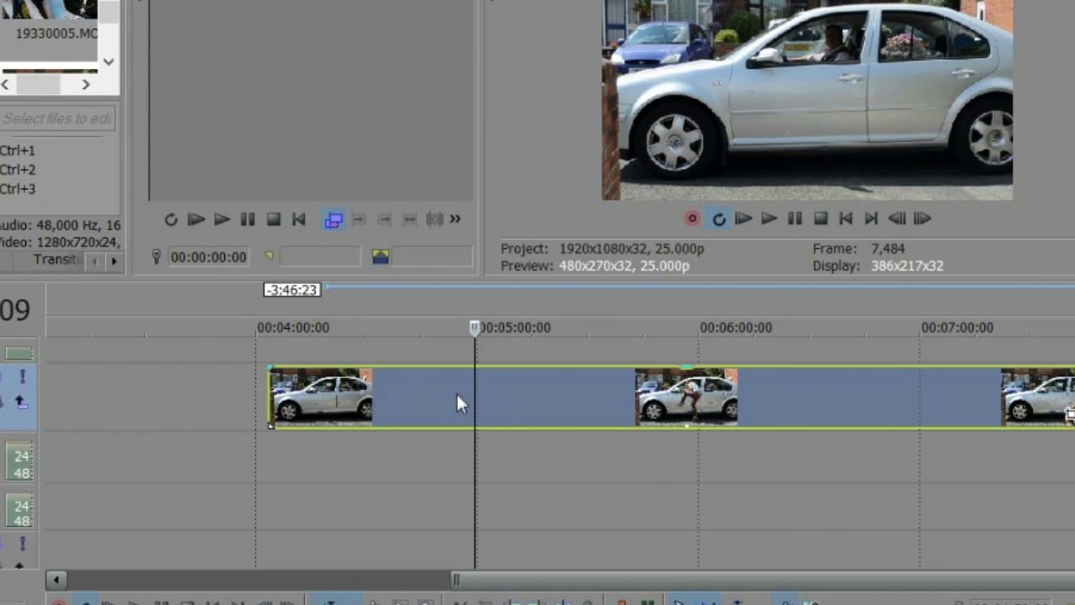
pyautogui.press('s')
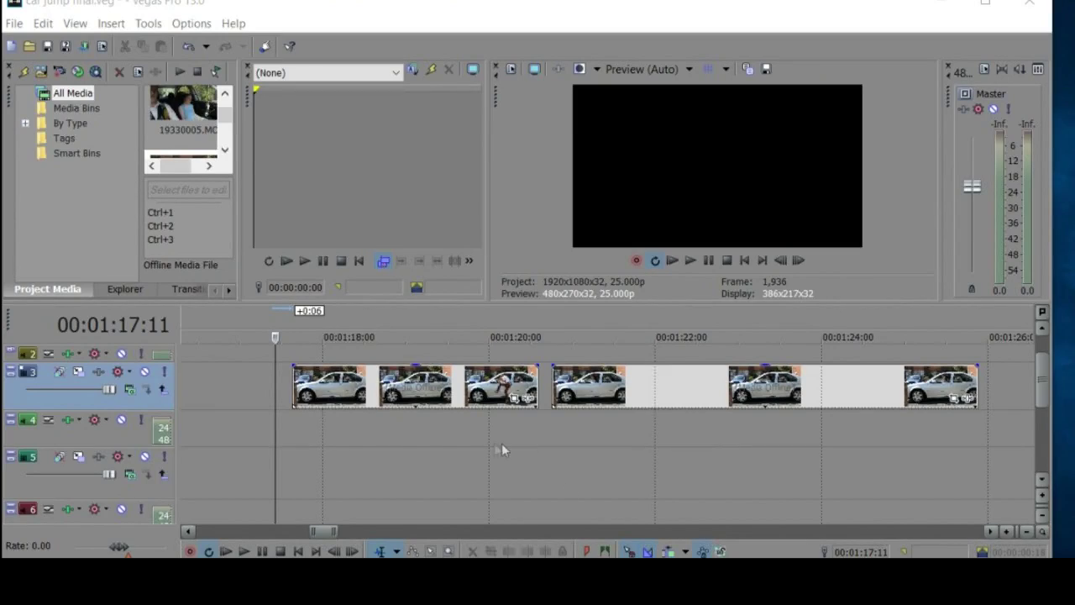
# Play through the split clips and move the later clip group from track 3 to track 5.
pyautogui.click(687, 259)
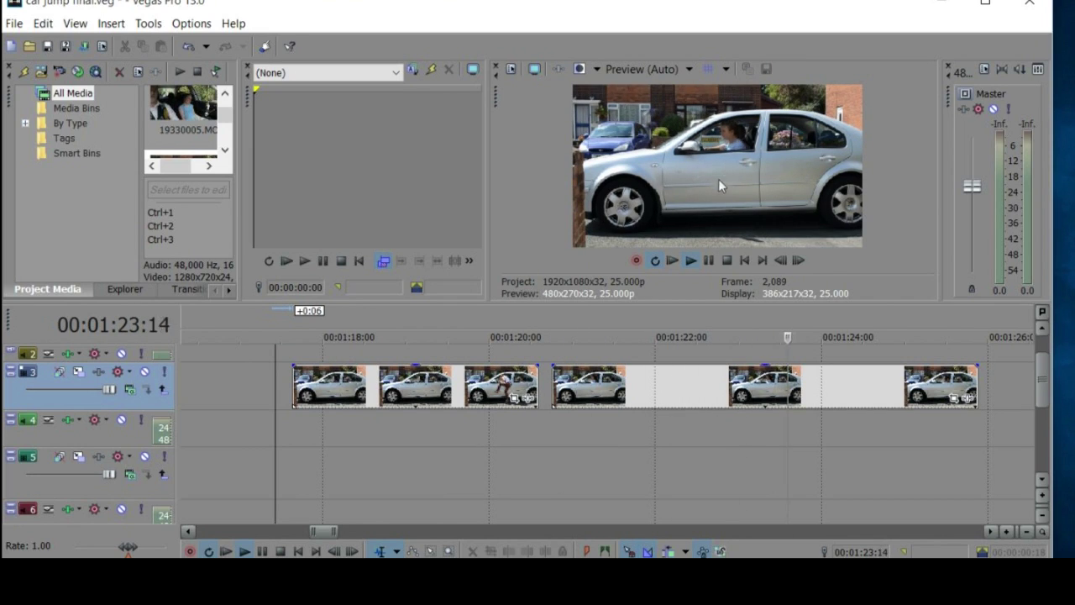
pyautogui.click(708, 261)
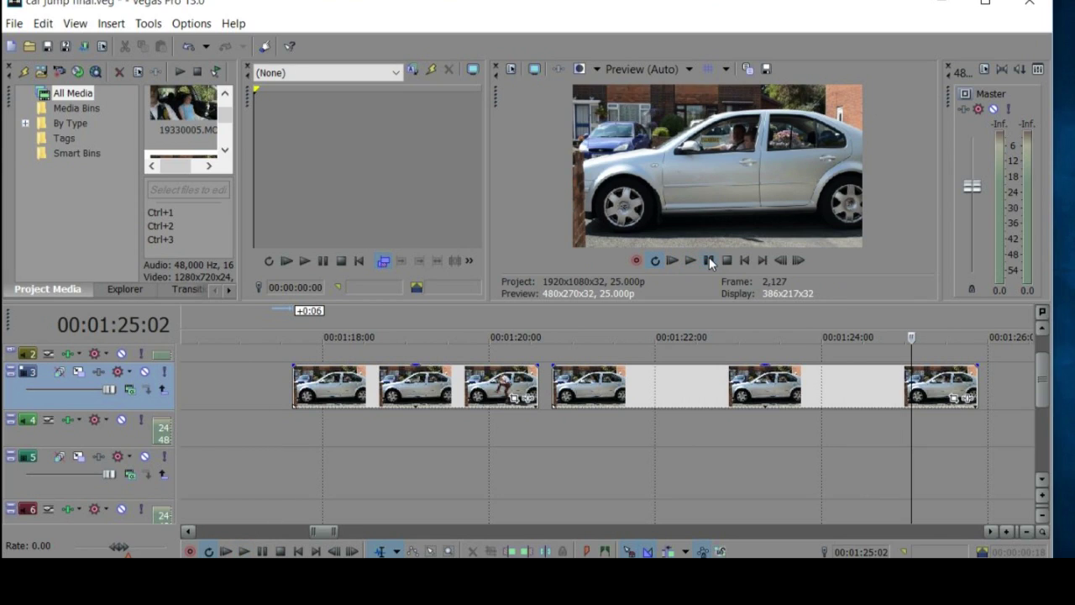
pyautogui.moveTo(708, 380); pyautogui.dragTo(458, 445)
pyautogui.click(562, 326)
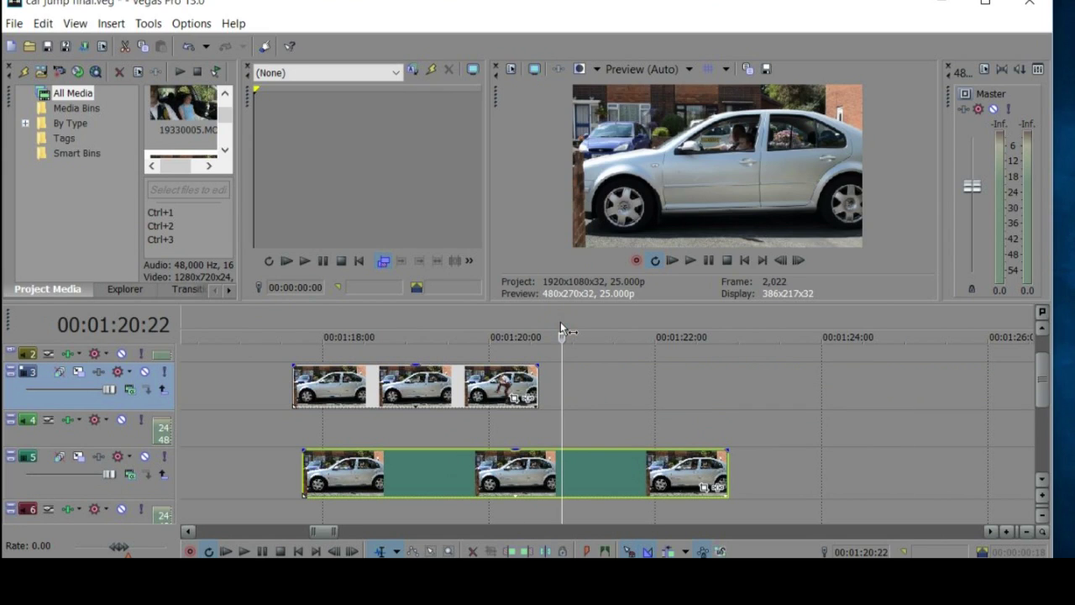
# Frame-step to the jump moment and shift the track 5 clips one second later.
pyautogui.click(799, 260)
pyautogui.click(781, 261)
pyautogui.click(780, 261)
pyautogui.click(780, 260)
pyautogui.click(780, 260)
pyautogui.moveTo(600, 470); pyautogui.dragTo(683, 470)
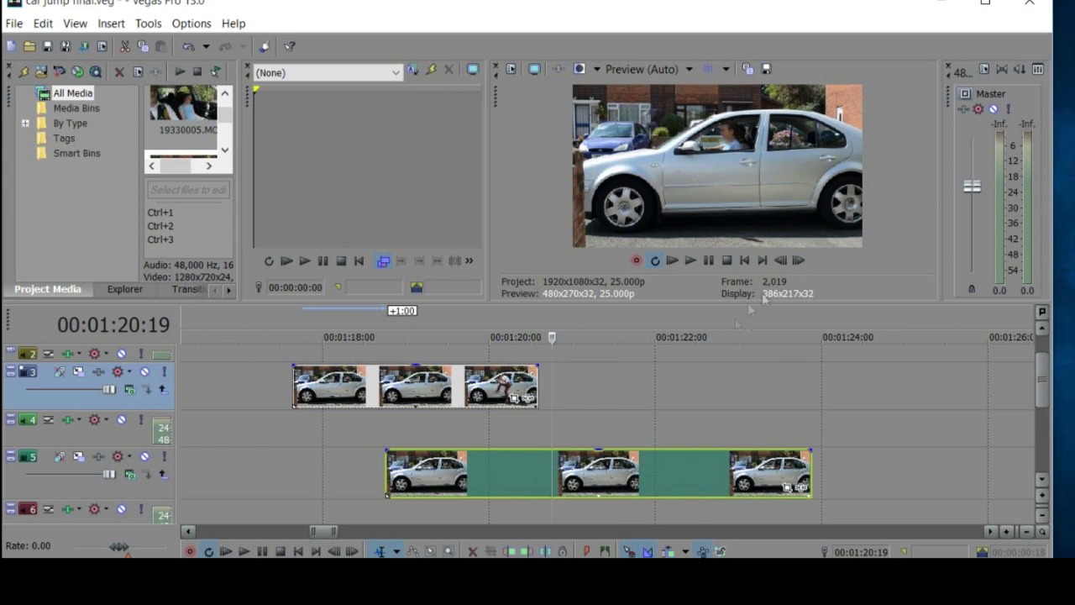
# Slide the track 3 jump clip later to align it and lower its opacity to 81%.
pyautogui.click(797, 261)
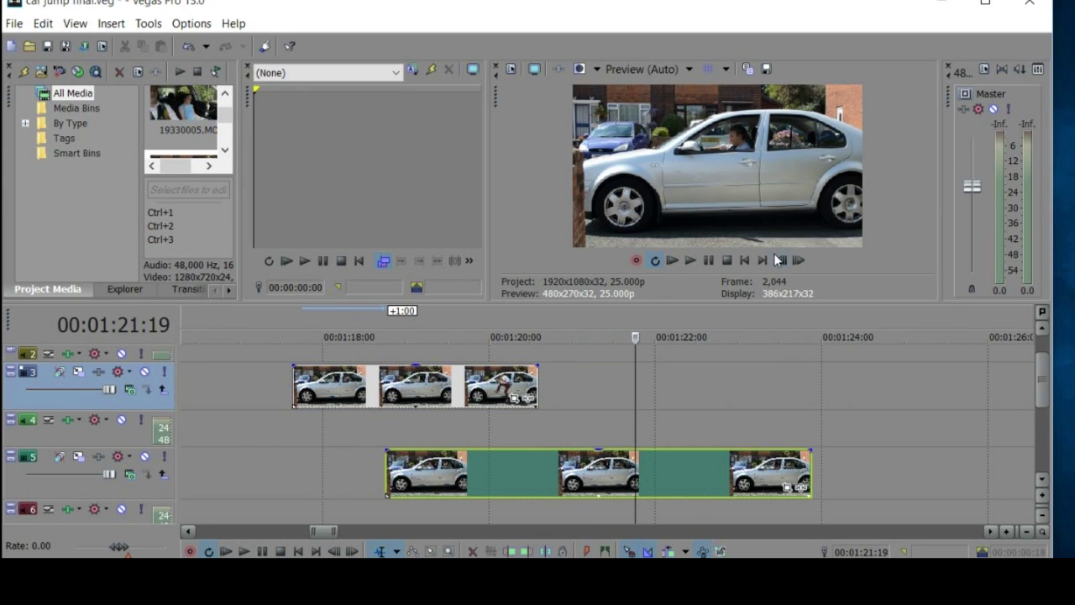
pyautogui.click(780, 261)
pyautogui.moveTo(456, 386); pyautogui.dragTo(512, 400)
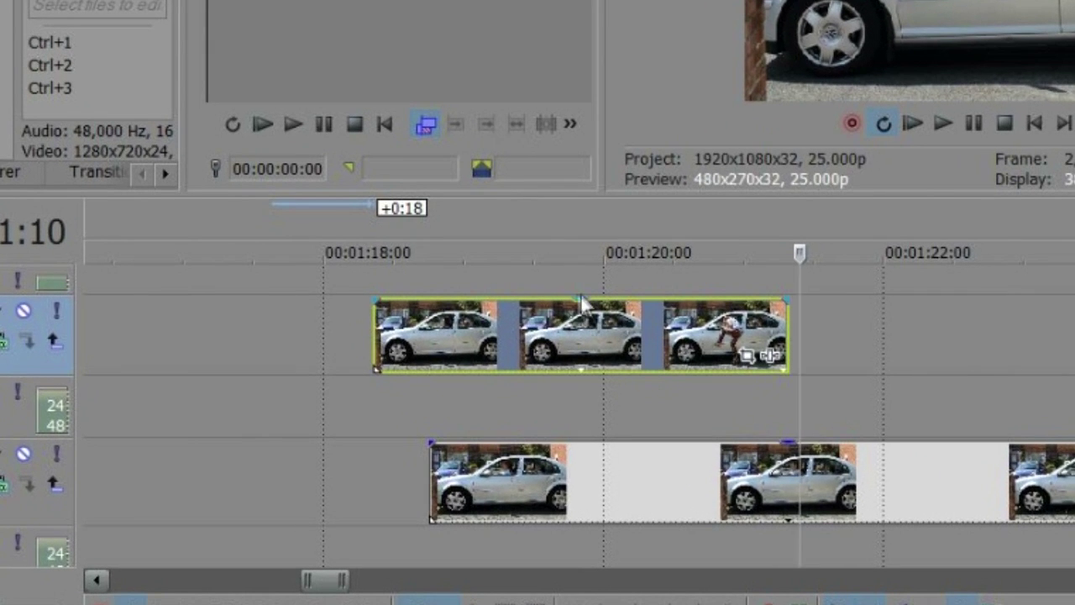
pyautogui.moveTo(578, 299); pyautogui.dragTo(667, 367)
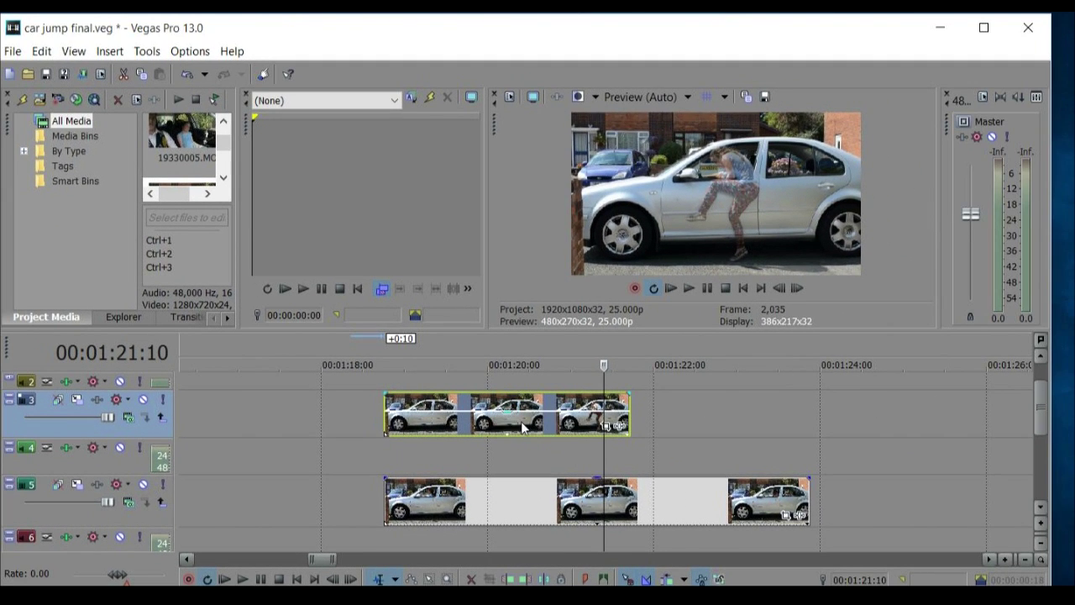
pyautogui.moveTo(521, 427)
pyautogui.mouseDown()
pyautogui.moveTo(560, 436)
pyautogui.moveTo(496, 424)
pyautogui.moveTo(538, 431)
pyautogui.mouseUp()
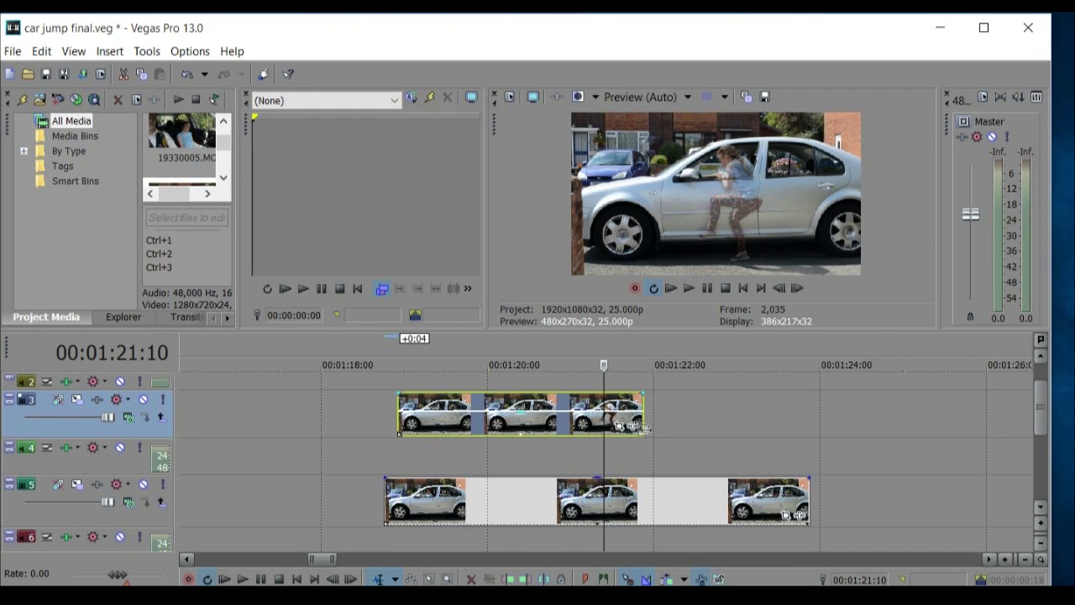
# Trim the clip's end to the playhead and fade the upper event to compare both layers.
pyautogui.moveTo(643, 428); pyautogui.dragTo(603, 422)
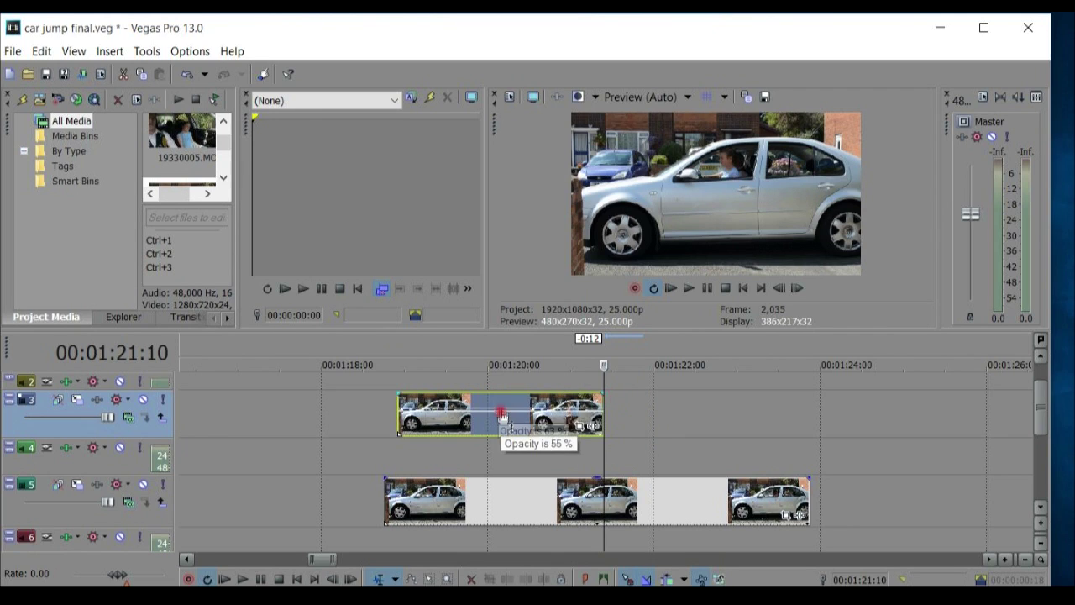
pyautogui.moveTo(502, 414); pyautogui.dragTo(486, 379)
pyautogui.click(563, 353)
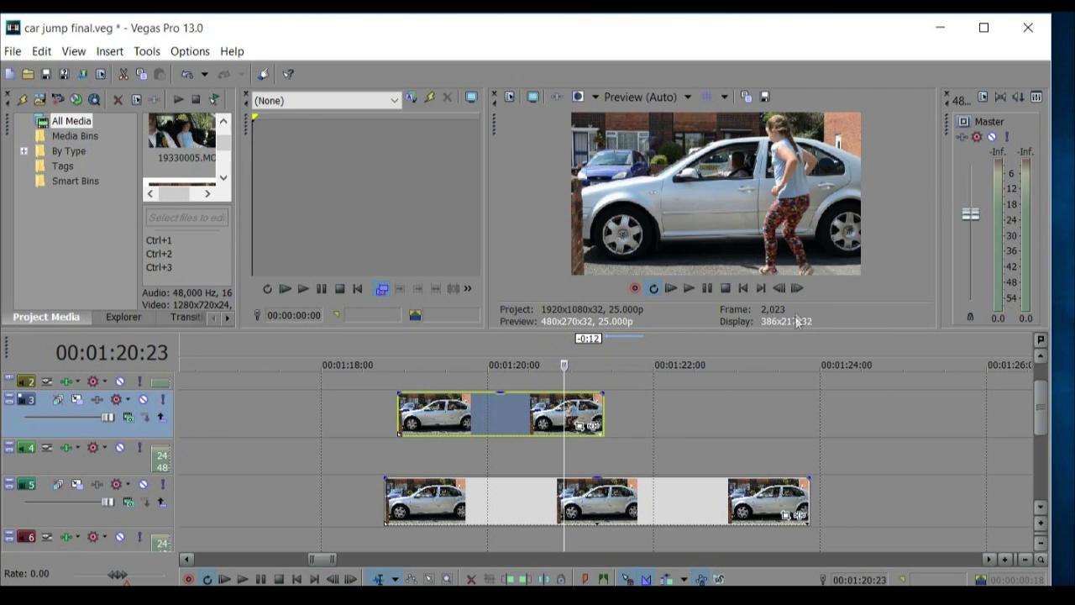
pyautogui.click(797, 288)
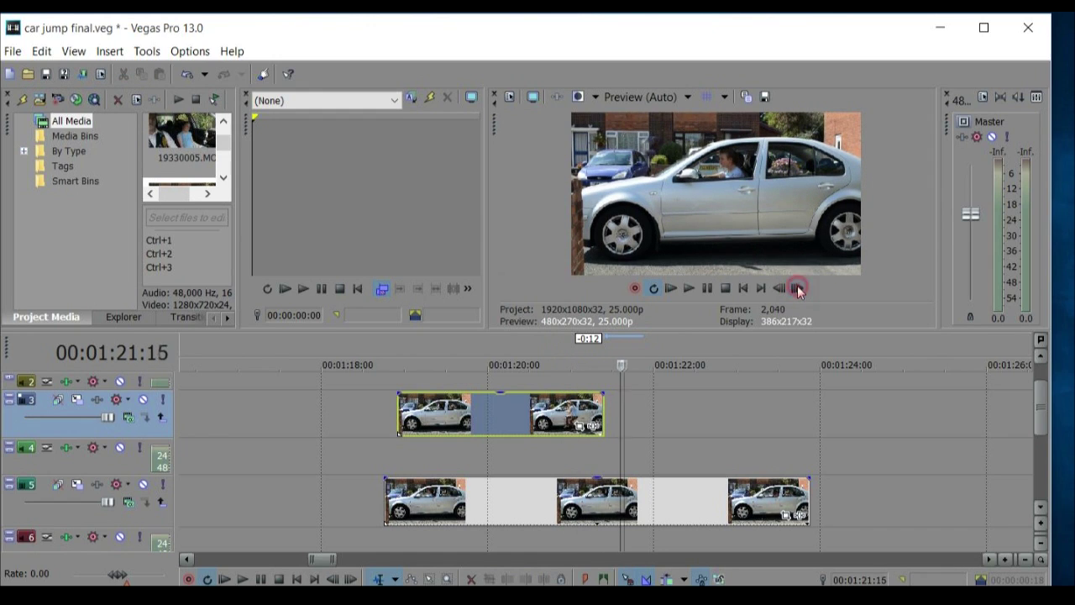
pyautogui.click(594, 362)
pyautogui.moveTo(534, 398)
pyautogui.mouseDown()
pyautogui.moveTo(537, 433)
pyautogui.moveTo(529, 418)
pyautogui.mouseUp()
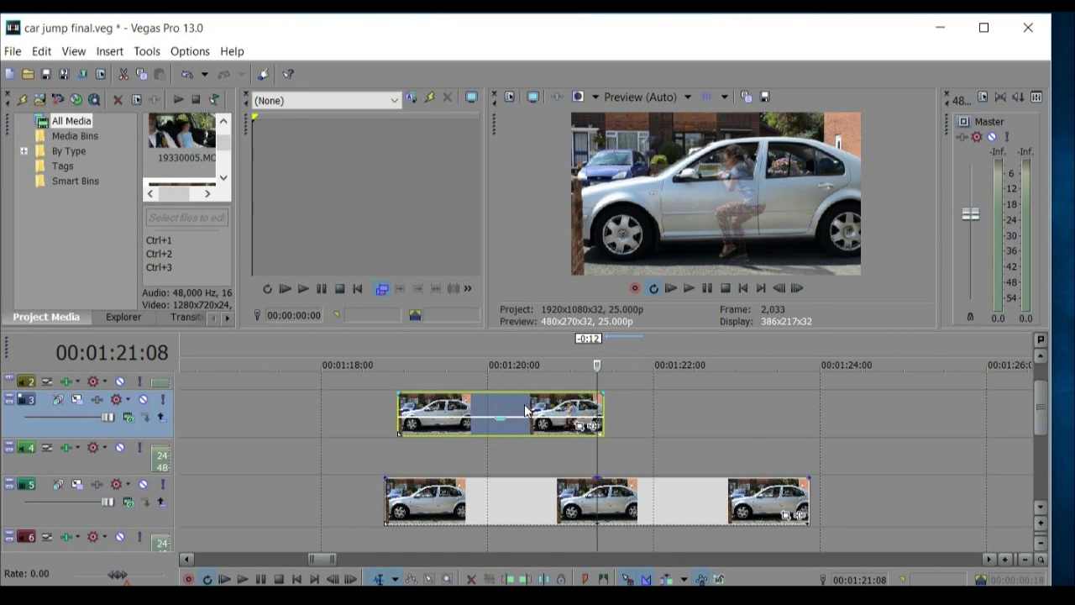
pyautogui.click(526, 410)
# Nudge the lower car clip left twice, frame-stepping between 2,030 and 2,039 to check alignment.
pyautogui.moveTo(635, 499); pyautogui.dragTo(619, 489)
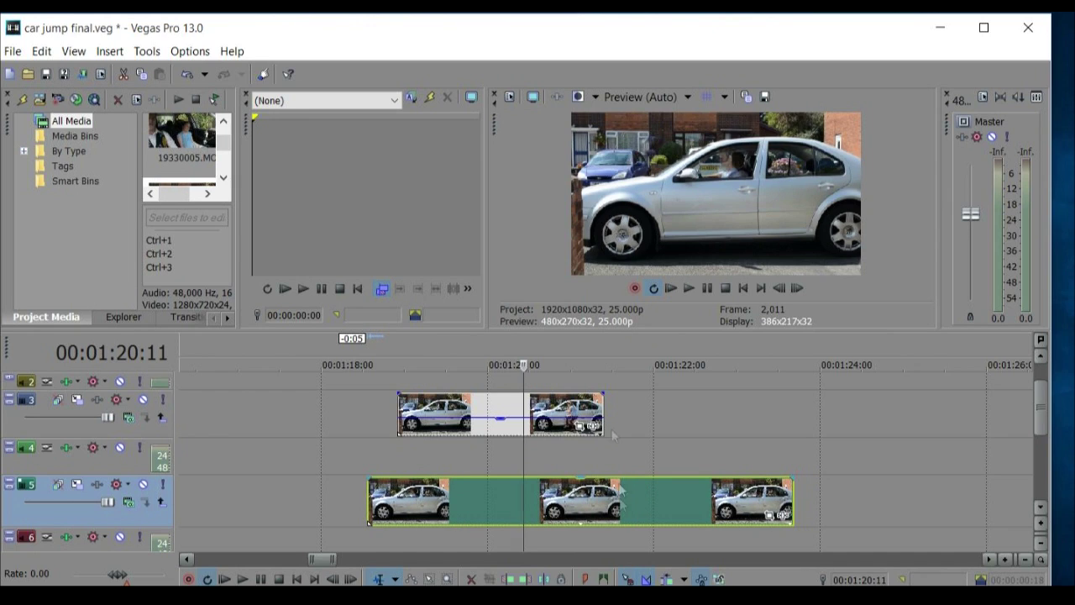
pyautogui.click(603, 354)
pyautogui.click(779, 287)
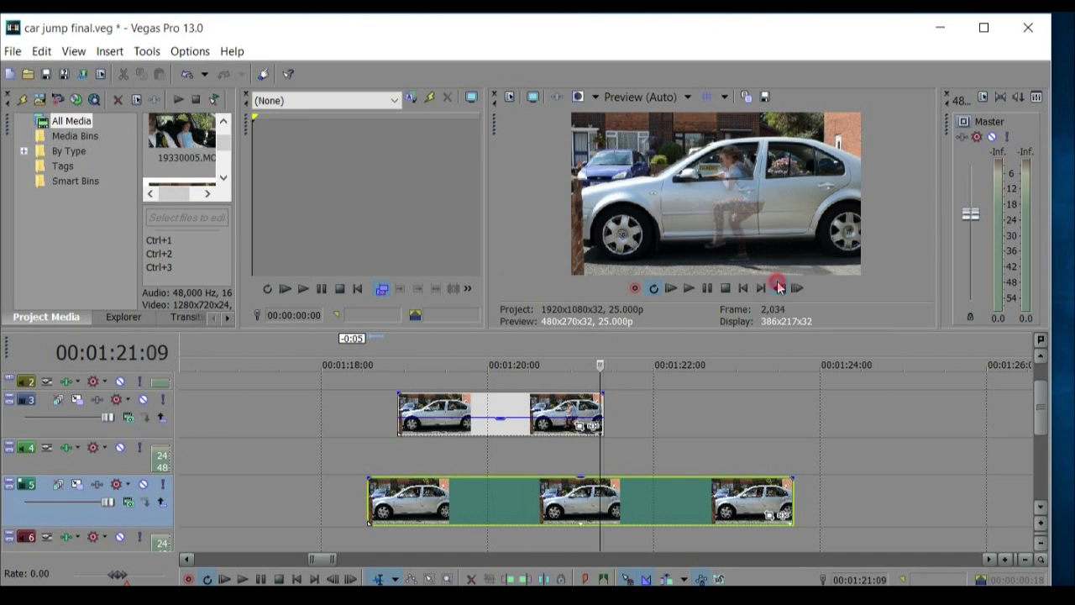
pyautogui.moveTo(703, 499); pyautogui.dragTo(689, 496)
pyautogui.click(797, 288)
pyautogui.click(797, 287)
pyautogui.click(781, 287)
pyautogui.click(780, 287)
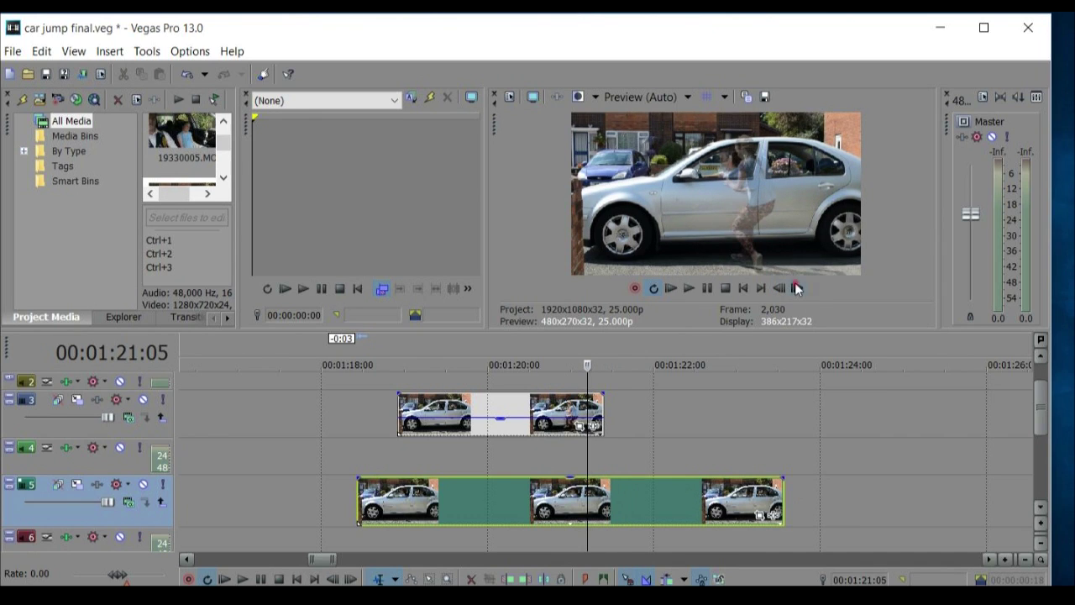
pyautogui.click(797, 287)
pyautogui.click(797, 287)
# Restore the upper event to full opacity and play the composite from 01:20:19, ending on frame 2,034.
pyautogui.moveTo(511, 422); pyautogui.dragTo(512, 393)
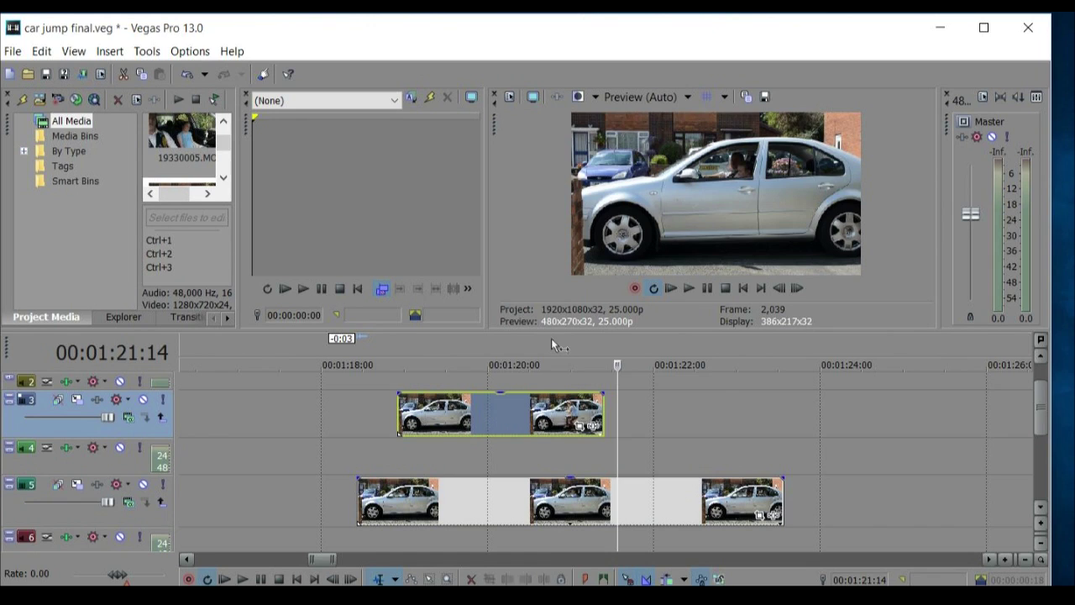
pyautogui.click(551, 342)
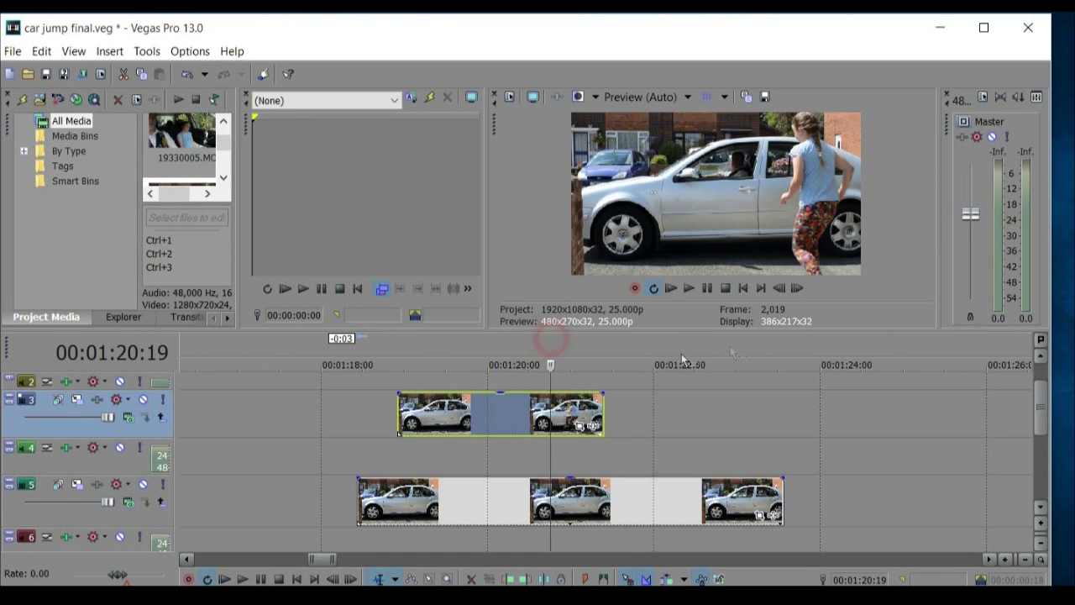
pyautogui.click(708, 292)
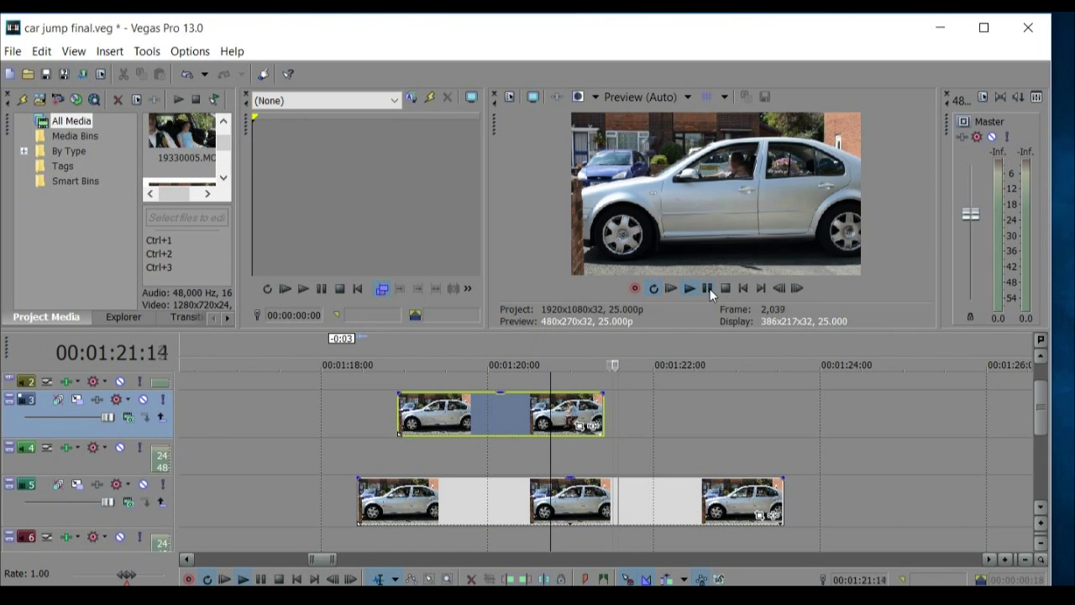
pyautogui.click(710, 292)
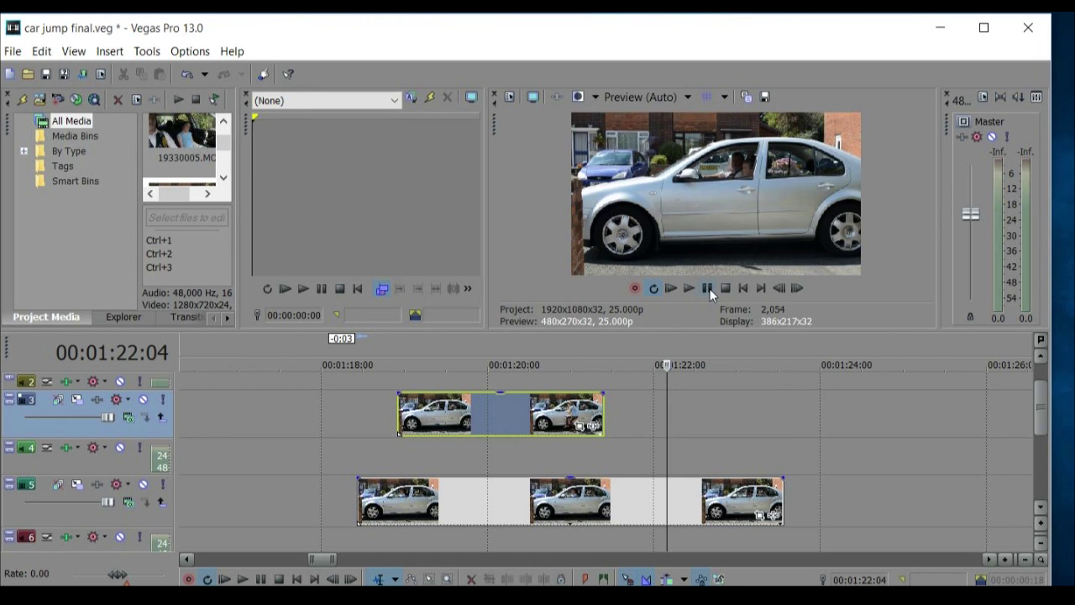
pyautogui.click(780, 288)
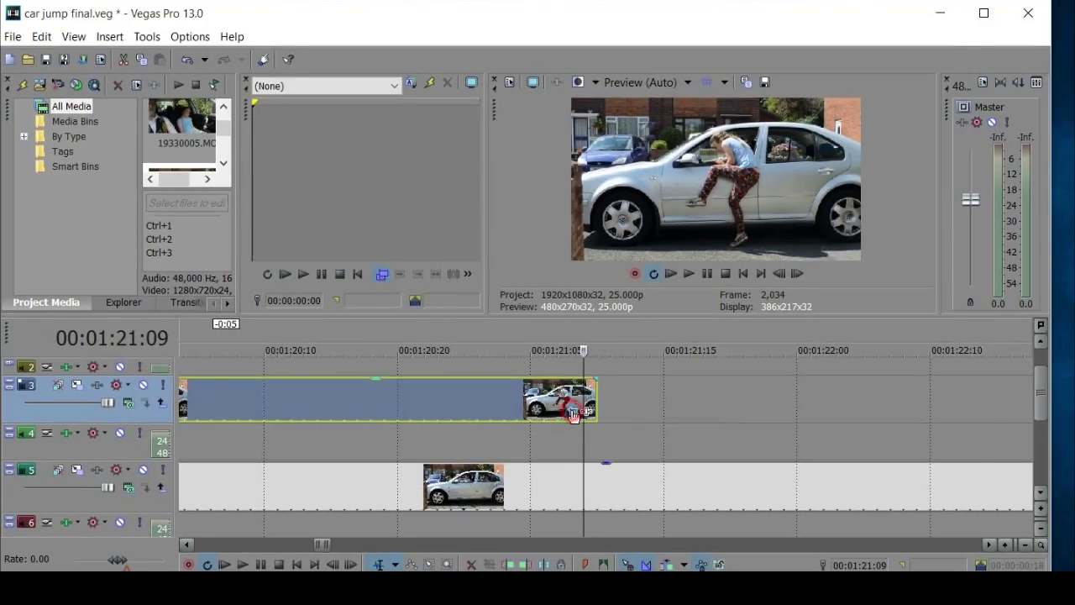
# Open the upper event's Pan/Crop settings on the Mask row with Sync Cursor enabled.
pyautogui.click(574, 414)
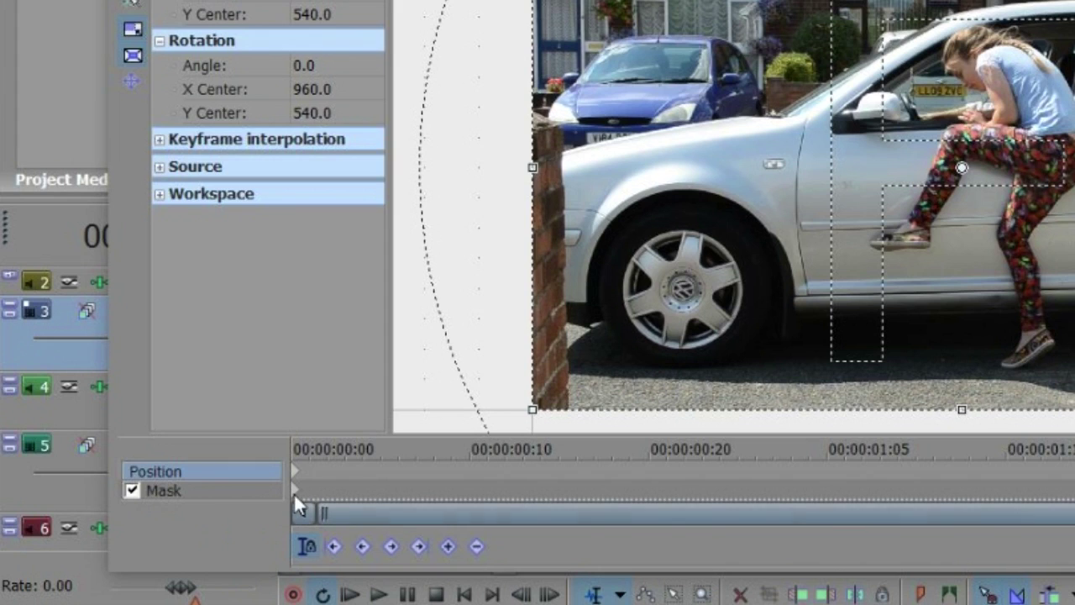
pyautogui.click(294, 491)
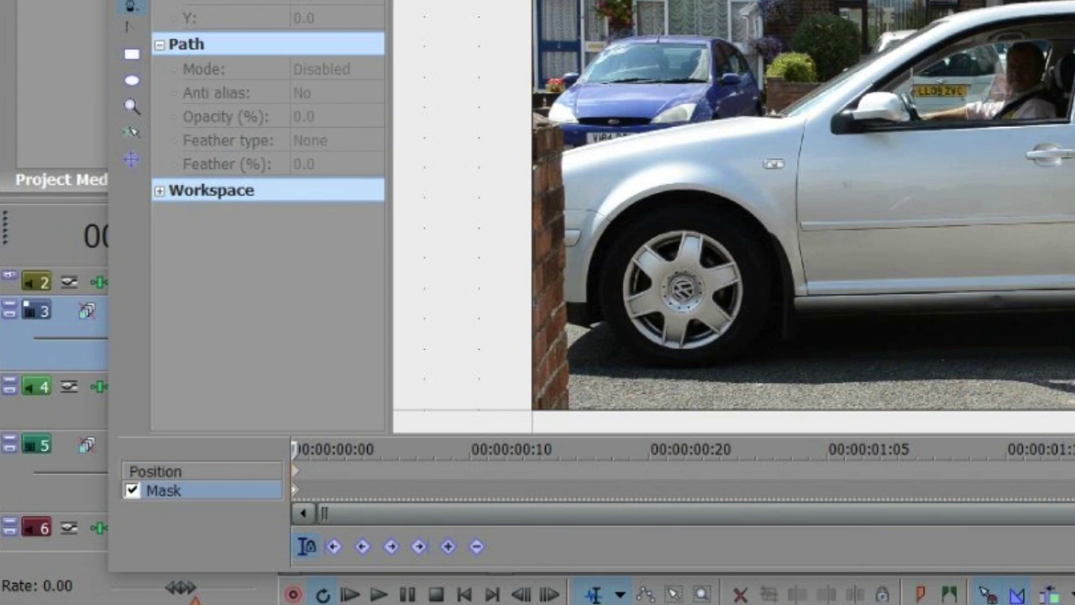
pyautogui.click(306, 547)
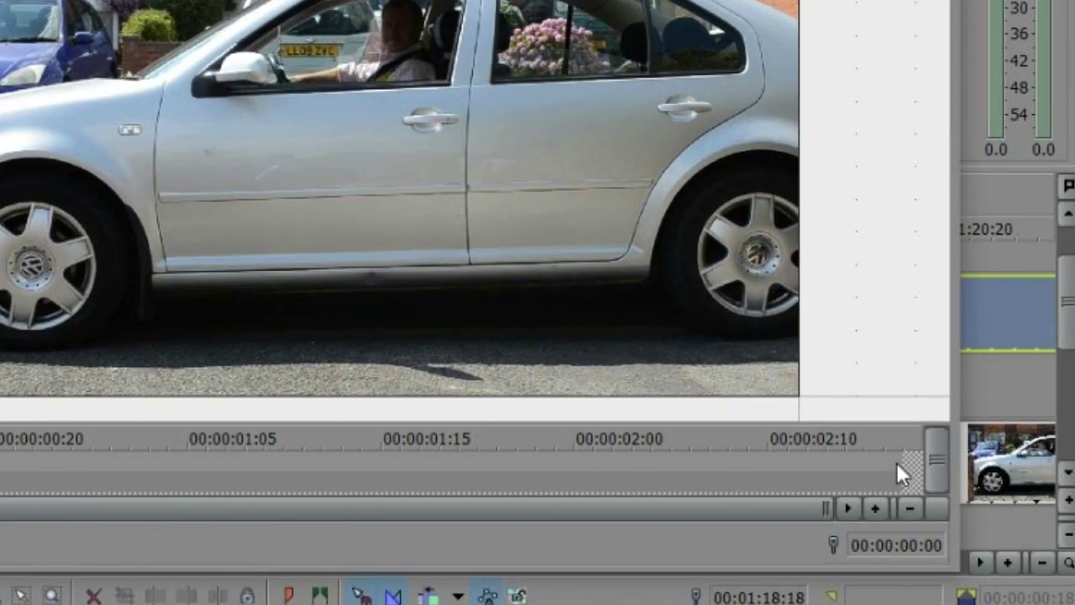
# Step back from the event's end and create a mask keyframe at 00:00:02:12.
pyautogui.click(932, 488)
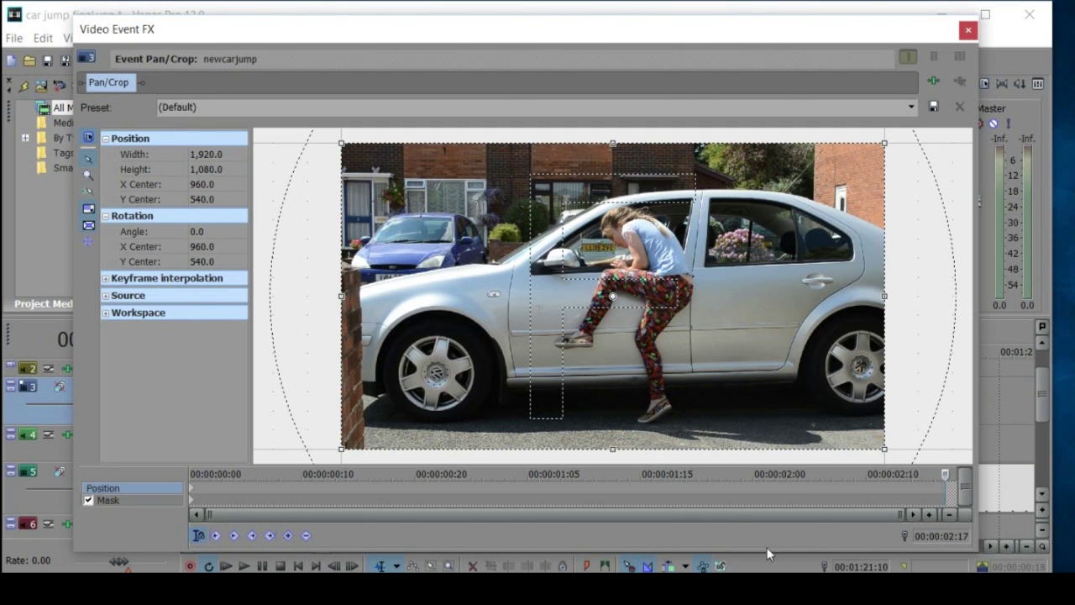
pyautogui.click(337, 568)
pyautogui.click(337, 568)
pyautogui.click(337, 567)
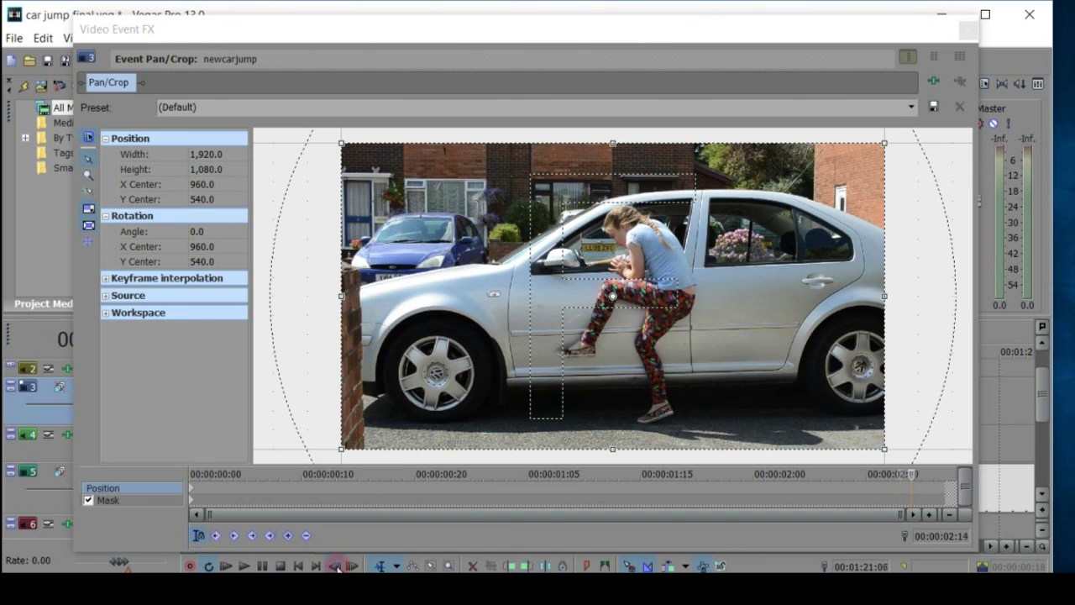
pyautogui.click(337, 567)
pyautogui.click(884, 501)
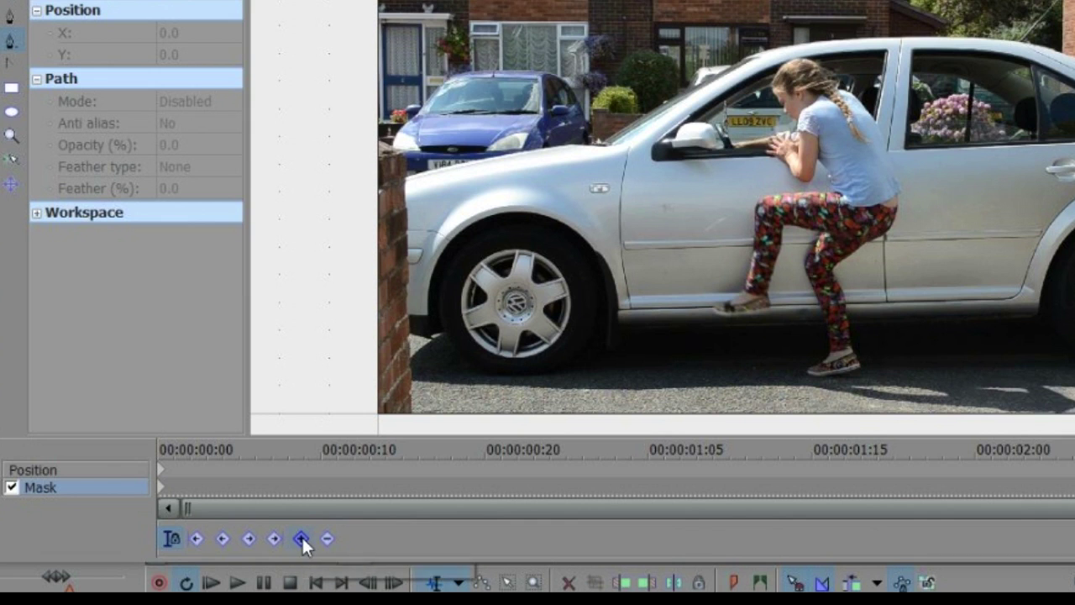
pyautogui.click(301, 536)
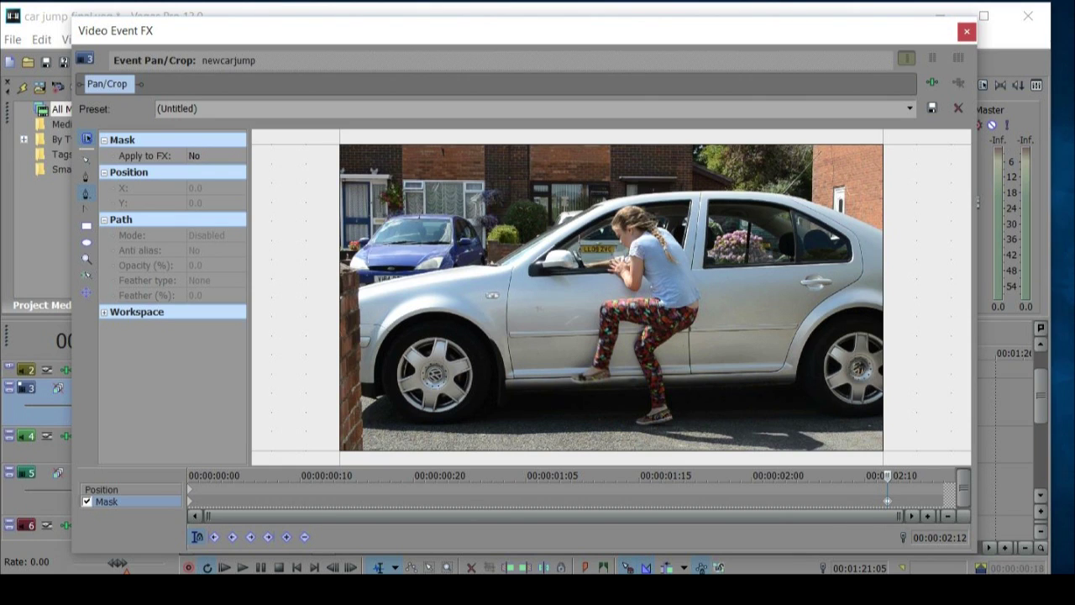
pyautogui.click(352, 569)
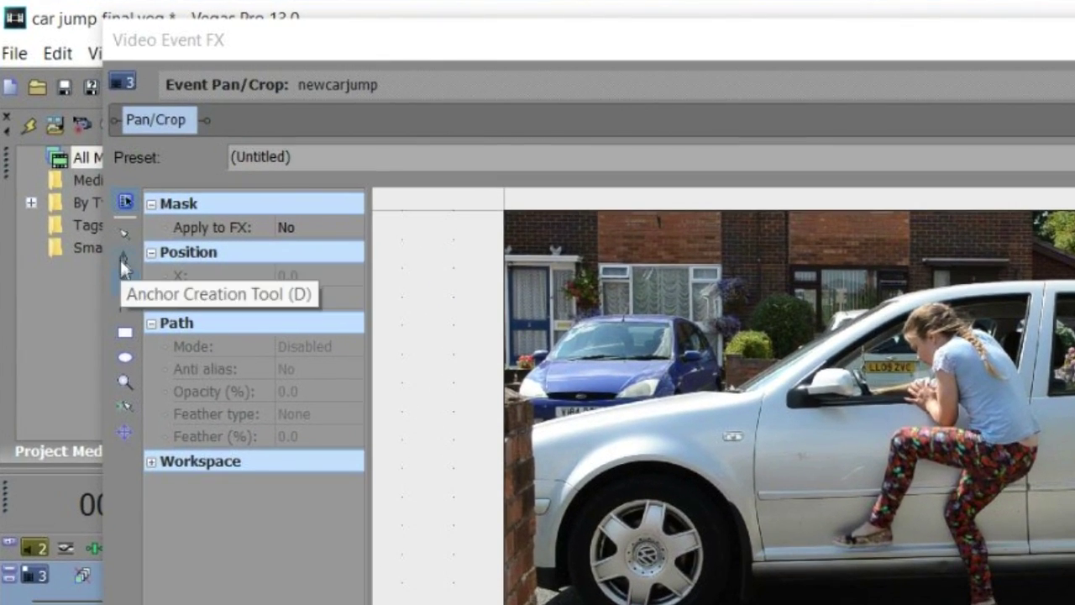
# With the Anchor Creation Tool, outline the girl and car door in anchor points, closing at the first.
pyautogui.click(84, 173)
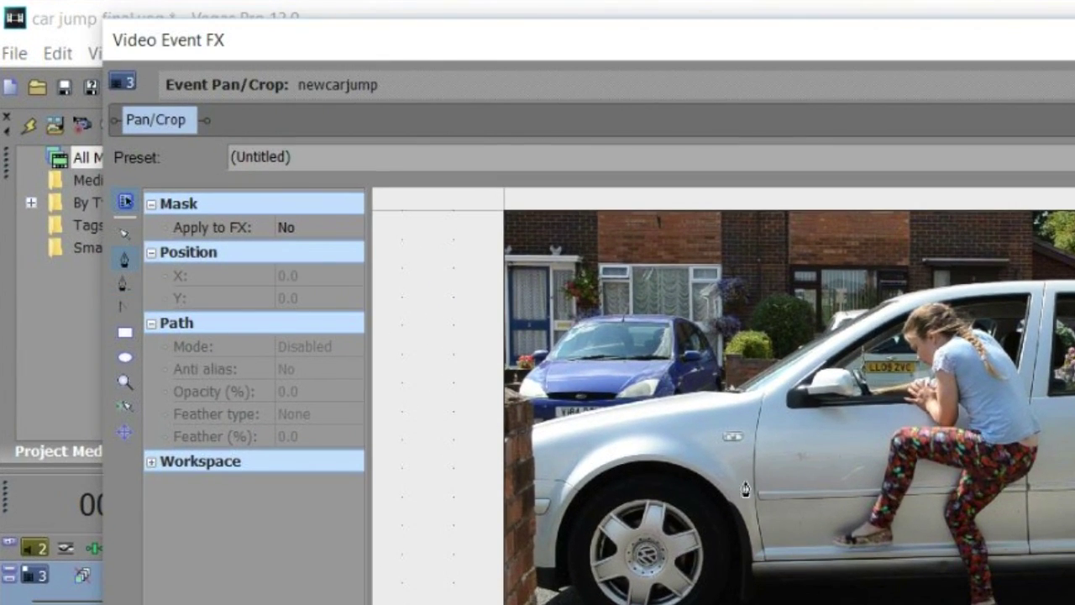
pyautogui.click(889, 311)
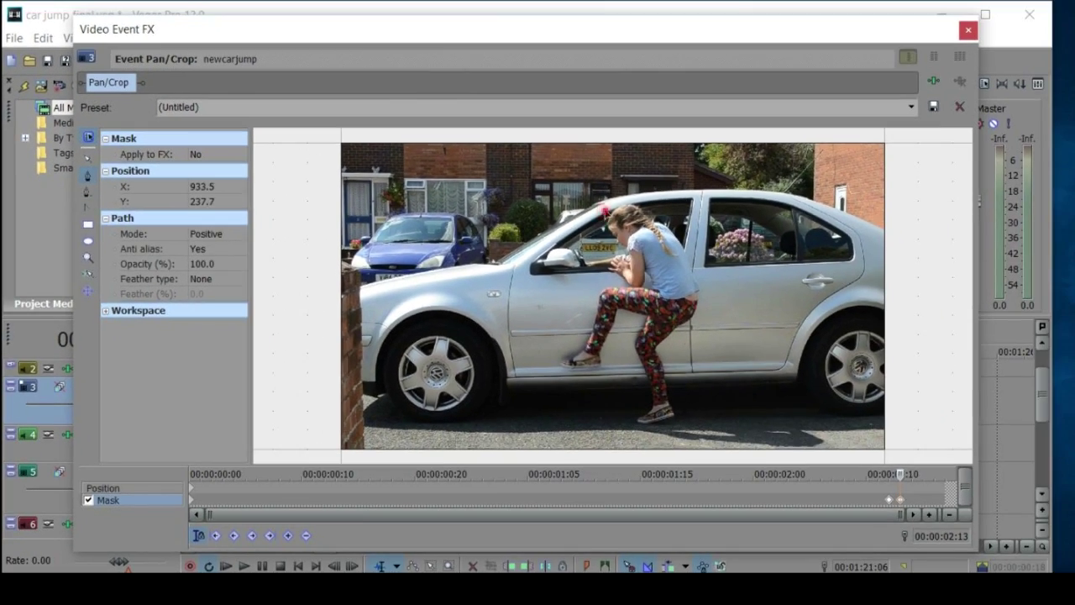
pyautogui.click(586, 235)
pyautogui.click(564, 274)
pyautogui.click(553, 313)
pyautogui.click(554, 362)
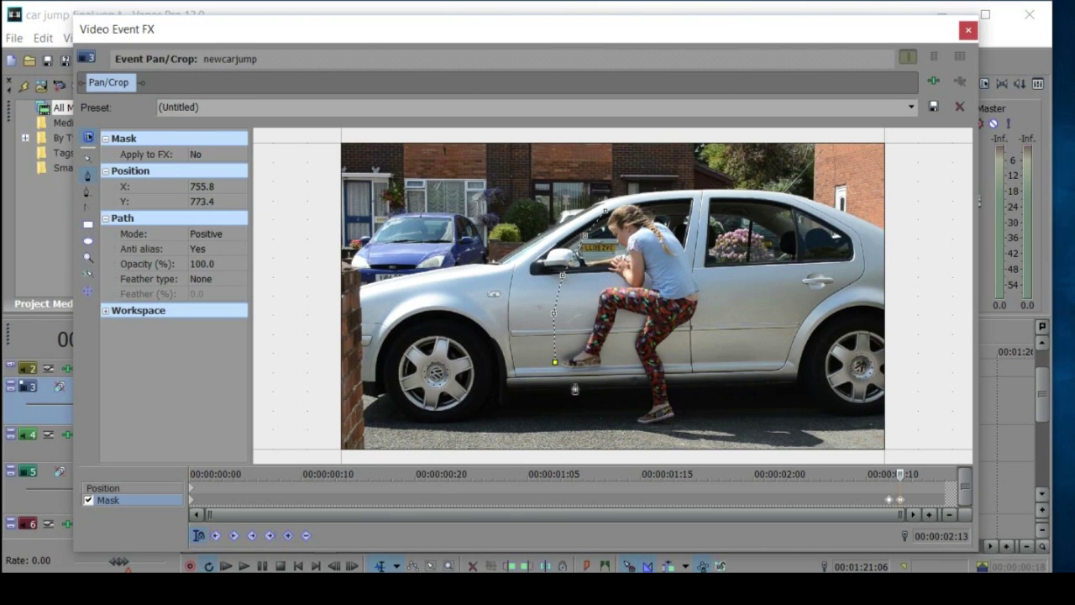
pyautogui.click(625, 381)
pyautogui.click(682, 381)
pyautogui.click(714, 333)
pyautogui.click(702, 267)
pyautogui.click(676, 215)
pyautogui.click(642, 199)
pyautogui.click(605, 212)
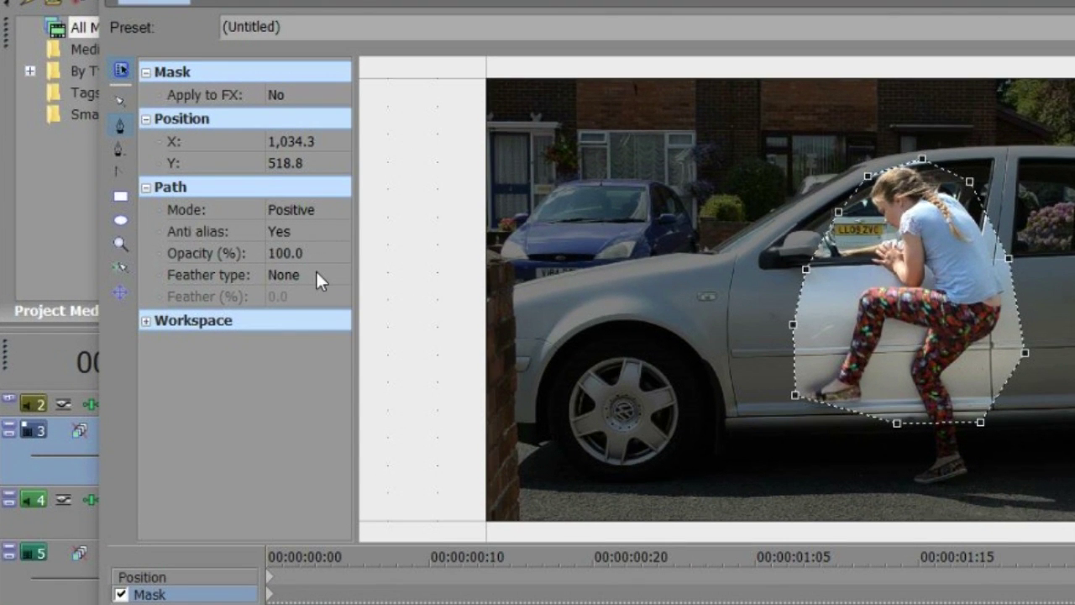
# Set the mask feather type to both with a 5.0% amount, moving the FX window aside.
pyautogui.click(315, 270)
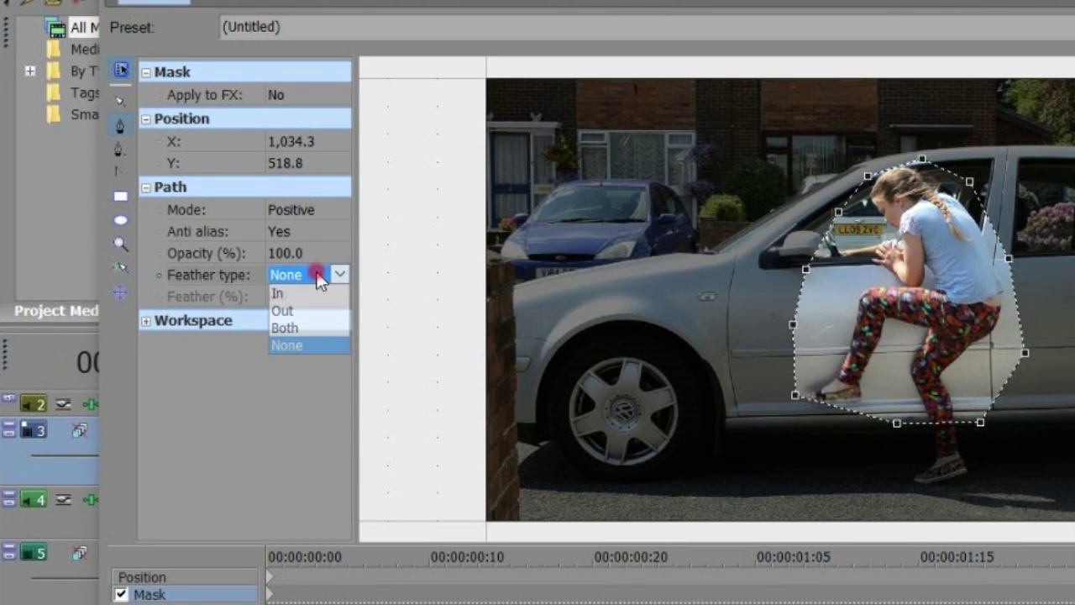
pyautogui.click(310, 328)
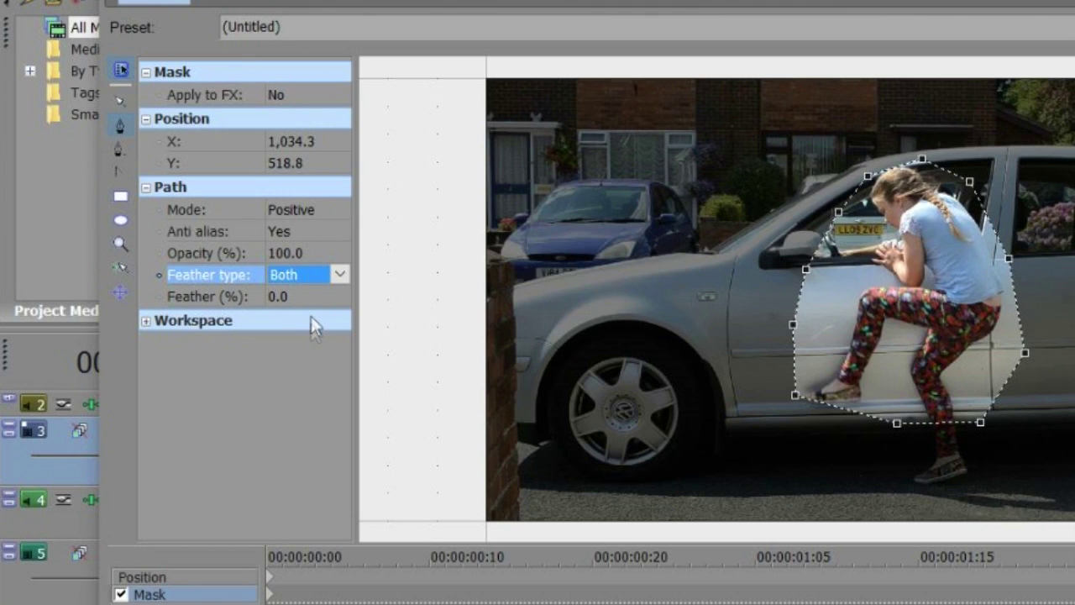
pyautogui.click(294, 297)
pyautogui.click(324, 292)
pyautogui.click(326, 291)
pyautogui.click(326, 291)
pyautogui.click(325, 291)
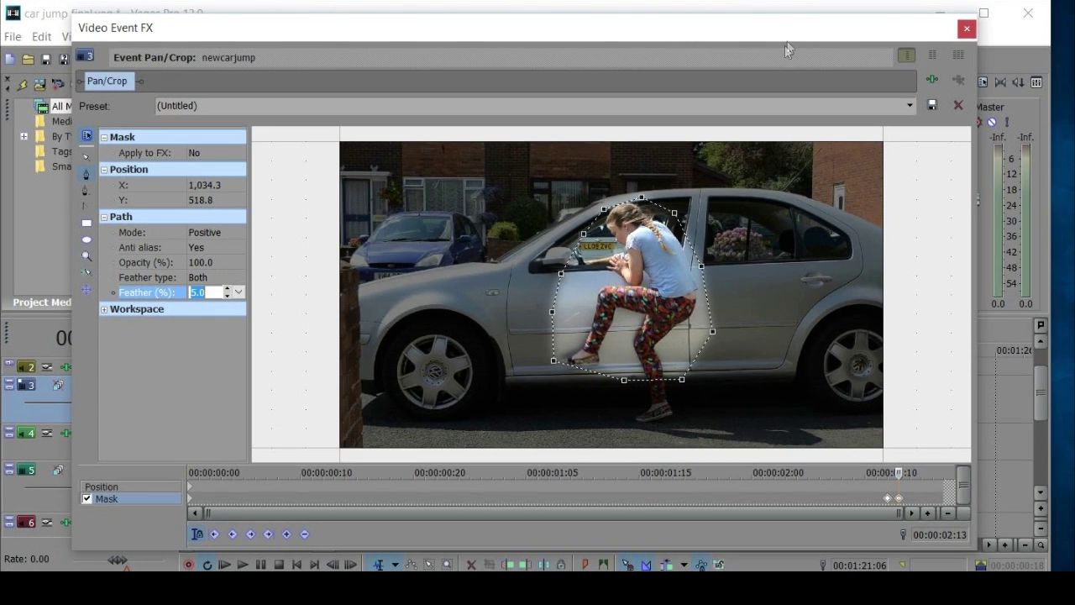
pyautogui.moveTo(789, 34); pyautogui.dragTo(758, 320)
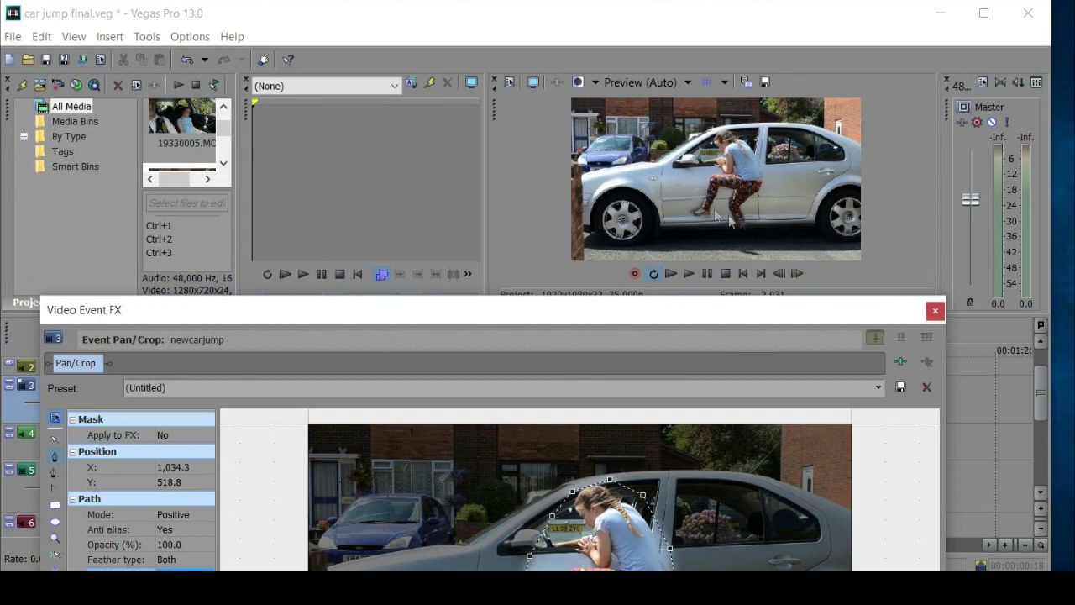
# Advance to 00:00:02:14, select the mask's bottom points and switch to the Normal Edit Tool.
pyautogui.moveTo(731, 313); pyautogui.dragTo(704, 3)
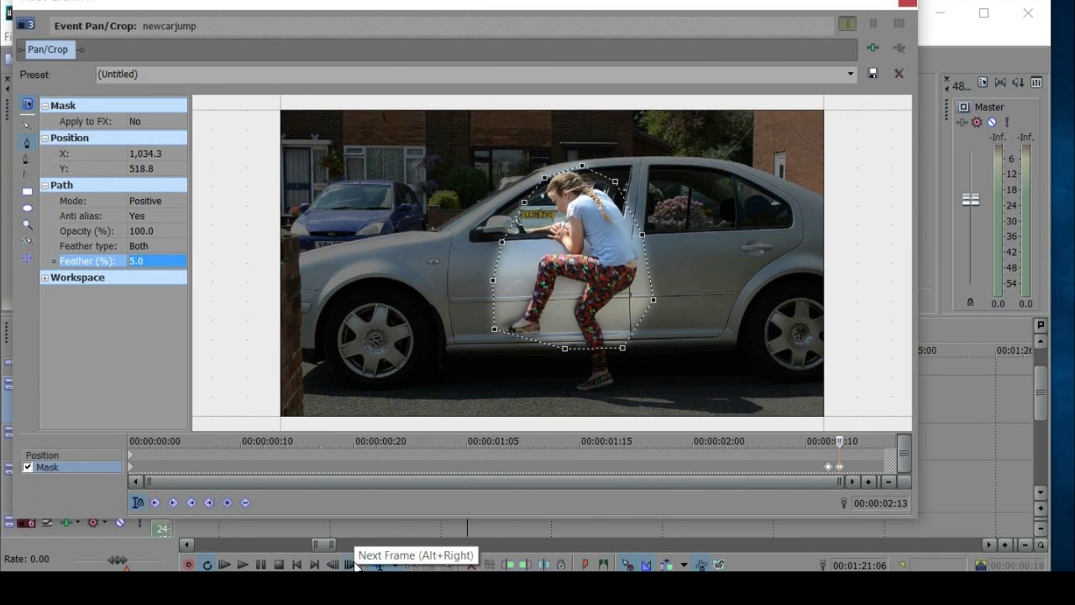
pyautogui.click(353, 567)
pyautogui.click(581, 352)
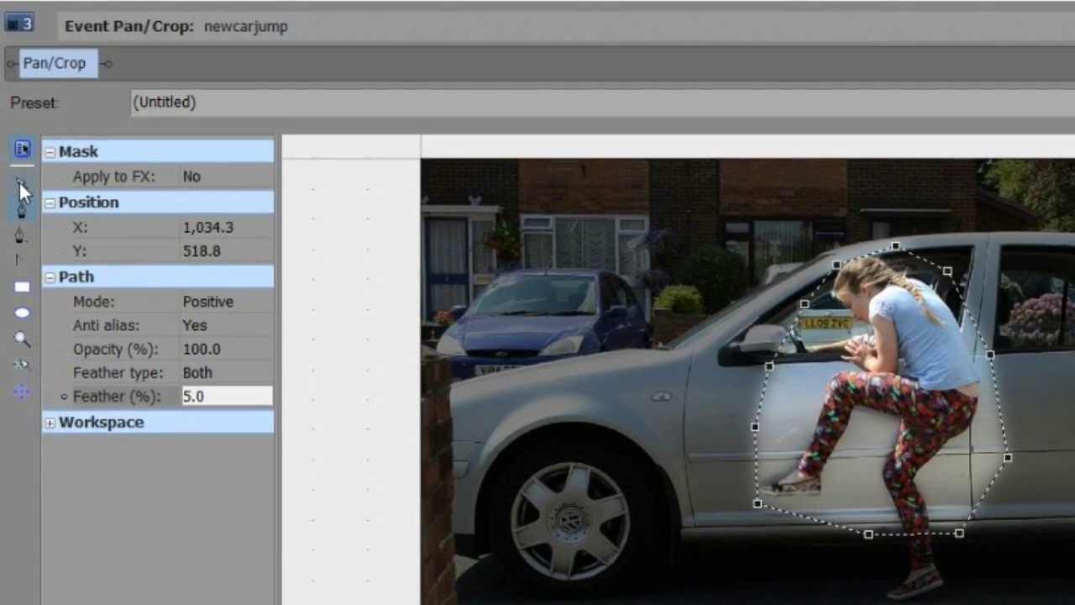
pyautogui.click(19, 183)
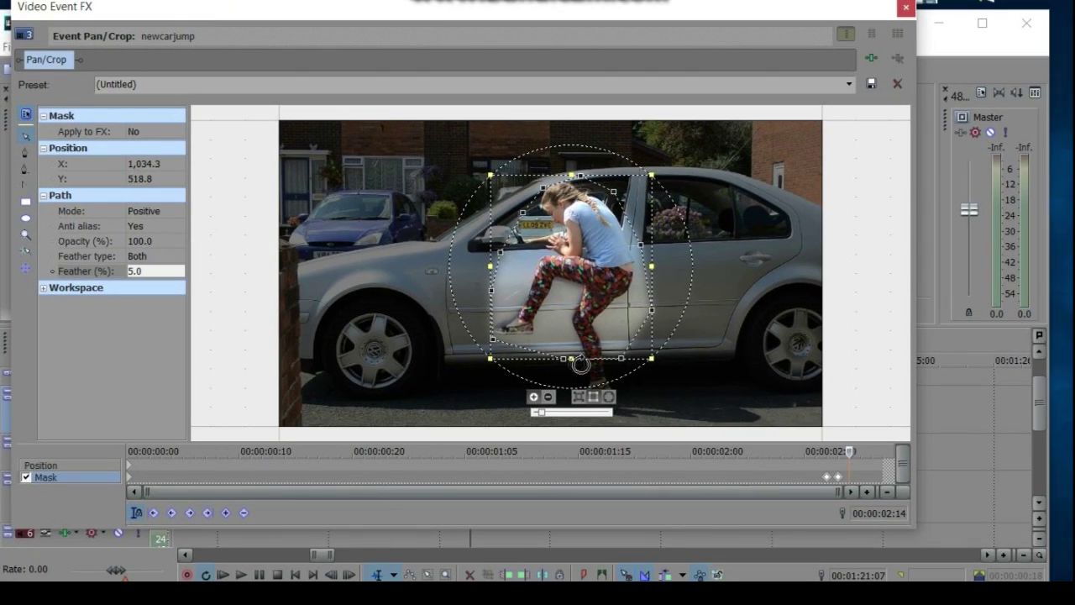
# Pull the mask's bottom up and sides in to hug the girl at X 1,040.9, Y 469.7.
pyautogui.moveTo(571, 360); pyautogui.dragTo(569, 348)
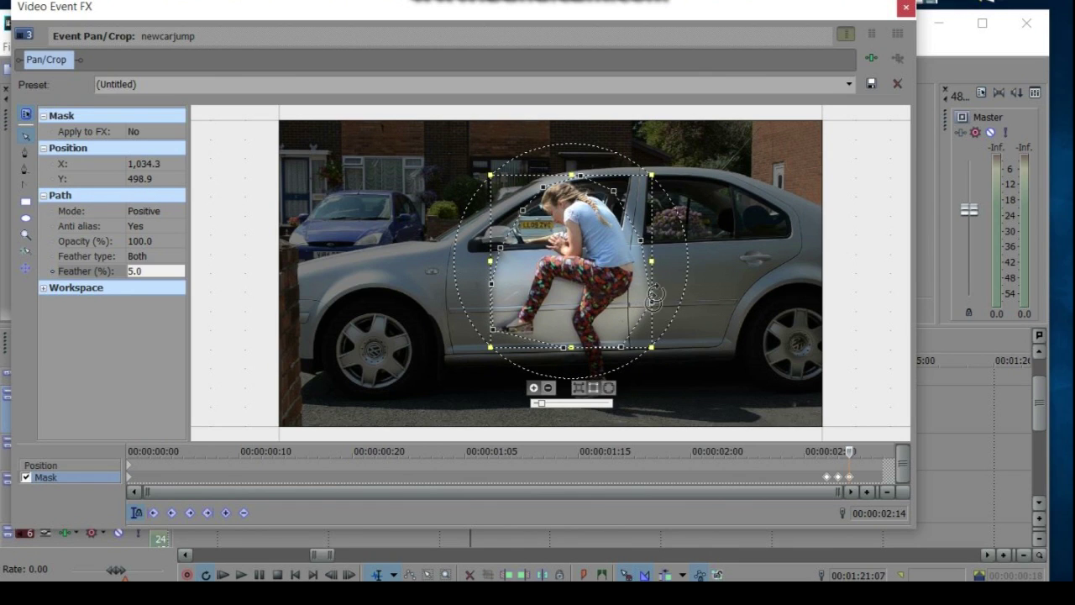
pyautogui.moveTo(651, 265); pyautogui.dragTo(626, 259)
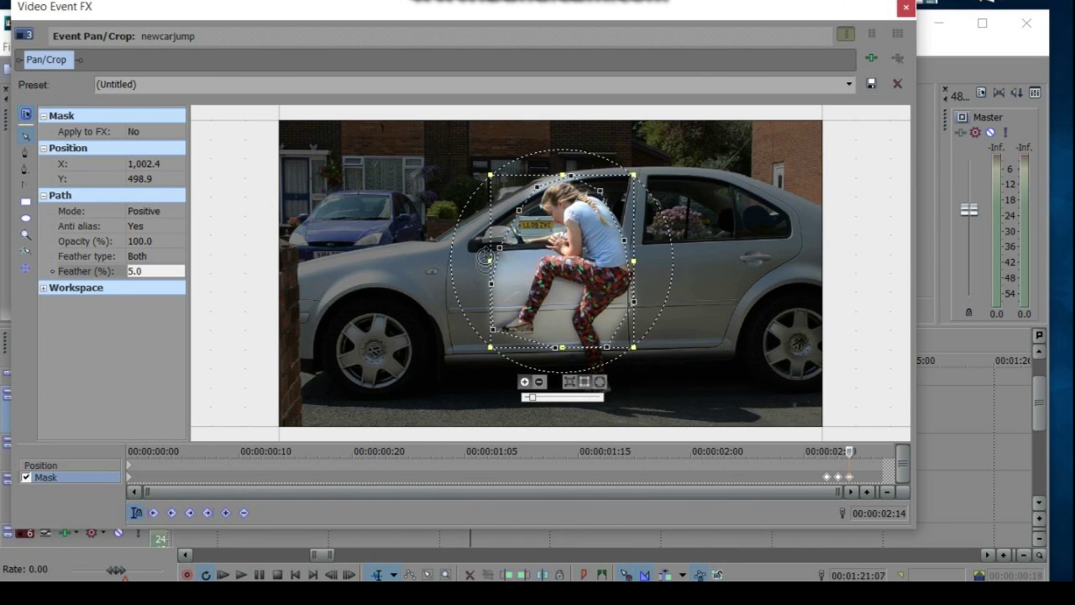
pyautogui.moveTo(491, 262); pyautogui.dragTo(504, 262)
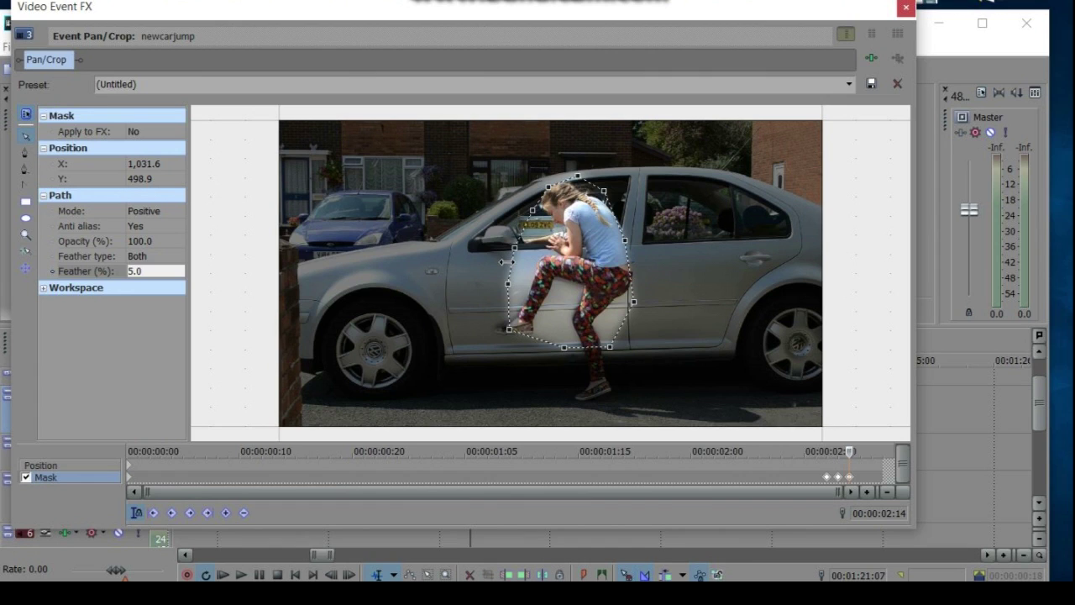
pyautogui.moveTo(569, 346); pyautogui.dragTo(570, 331)
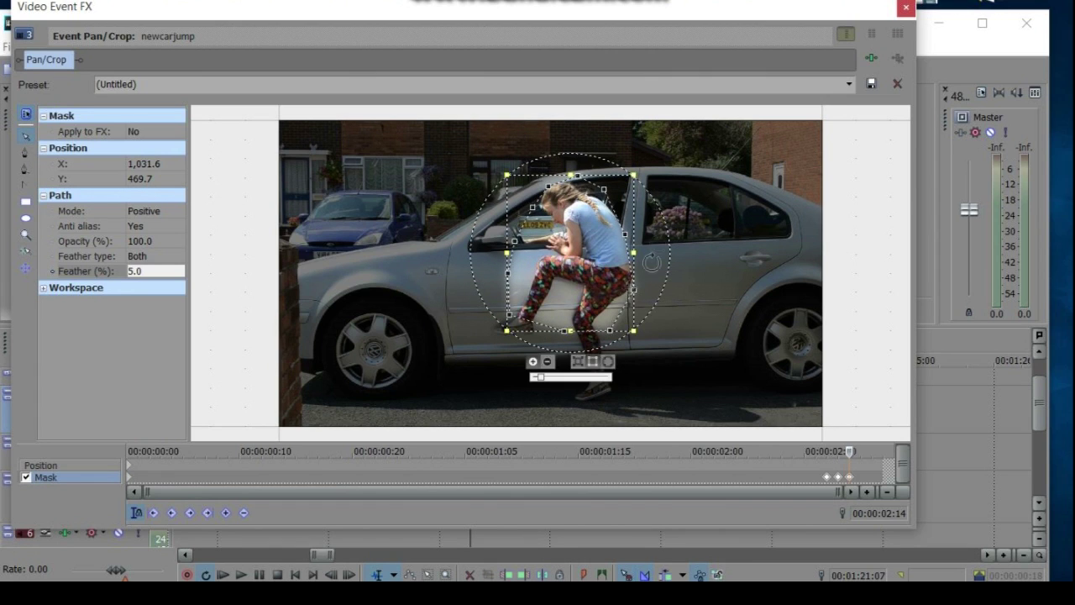
pyautogui.moveTo(633, 253); pyautogui.dragTo(639, 253)
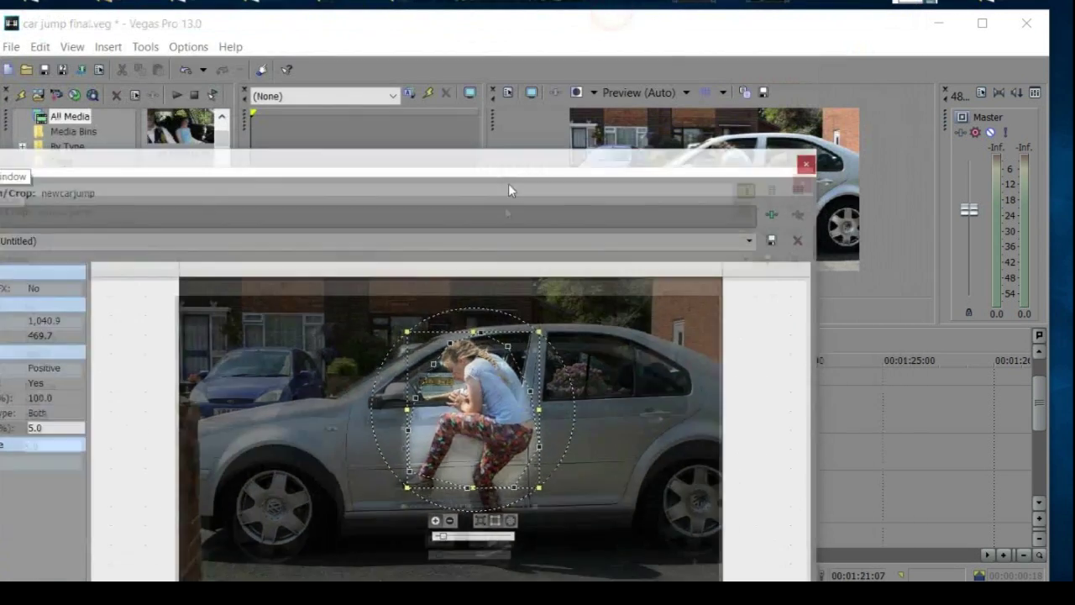
pyautogui.moveTo(510, 190); pyautogui.dragTo(632, 292)
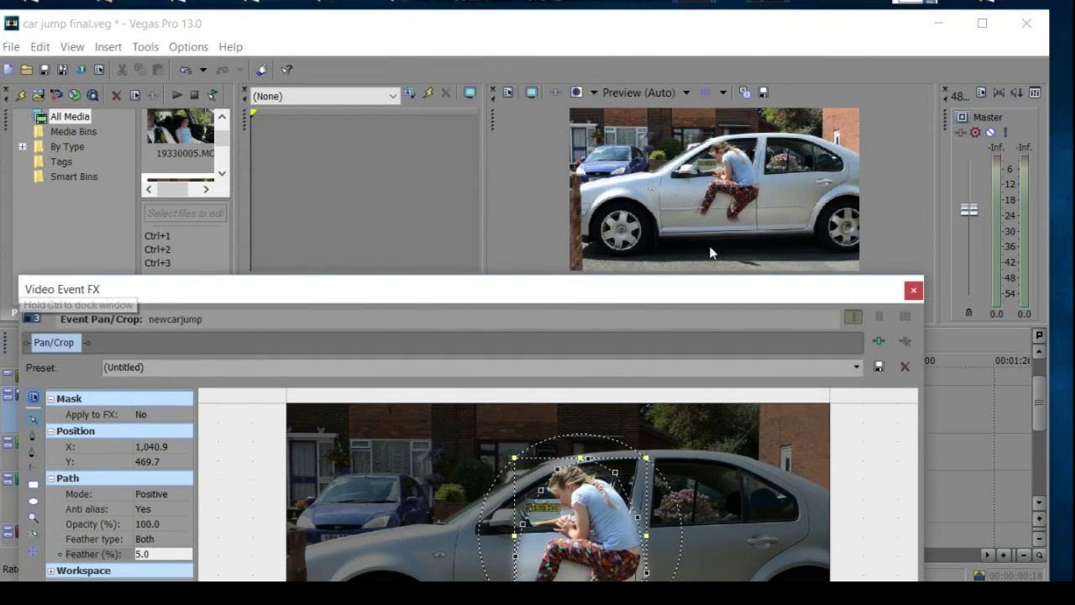
pyautogui.moveTo(694, 294); pyautogui.dragTo(684, 35)
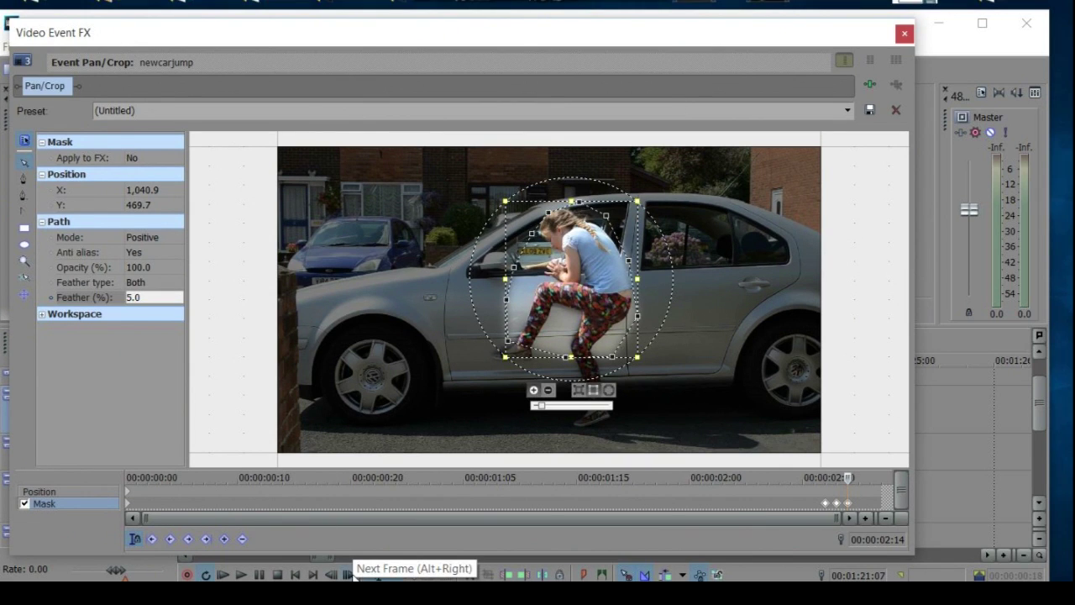
# On the next frame, raise the mask's bottom point and narrow its right side to follow the leg.
pyautogui.click(353, 572)
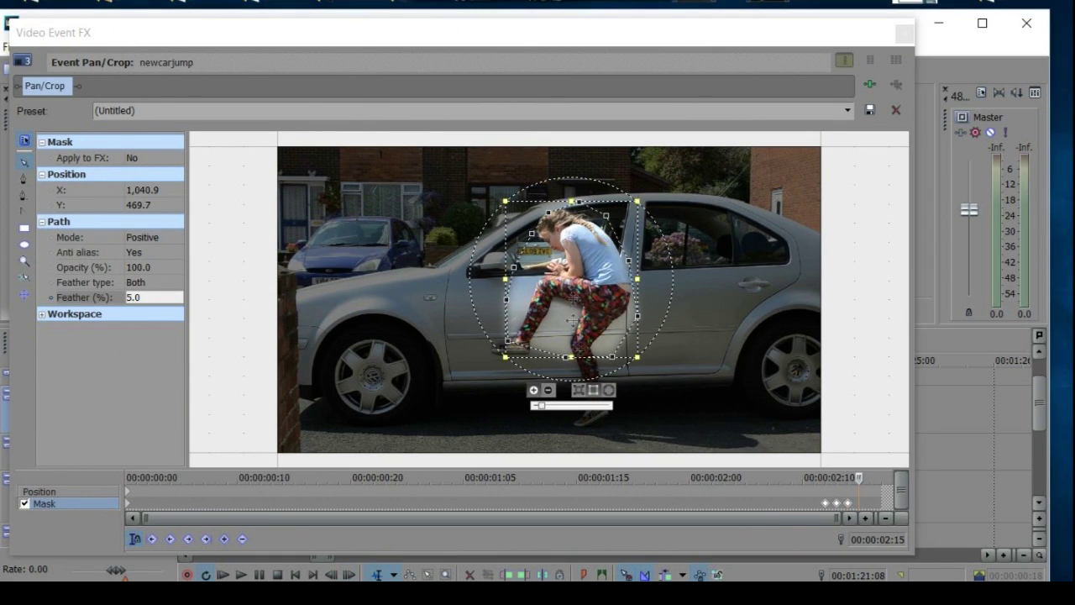
pyautogui.moveTo(570, 357); pyautogui.dragTo(569, 335)
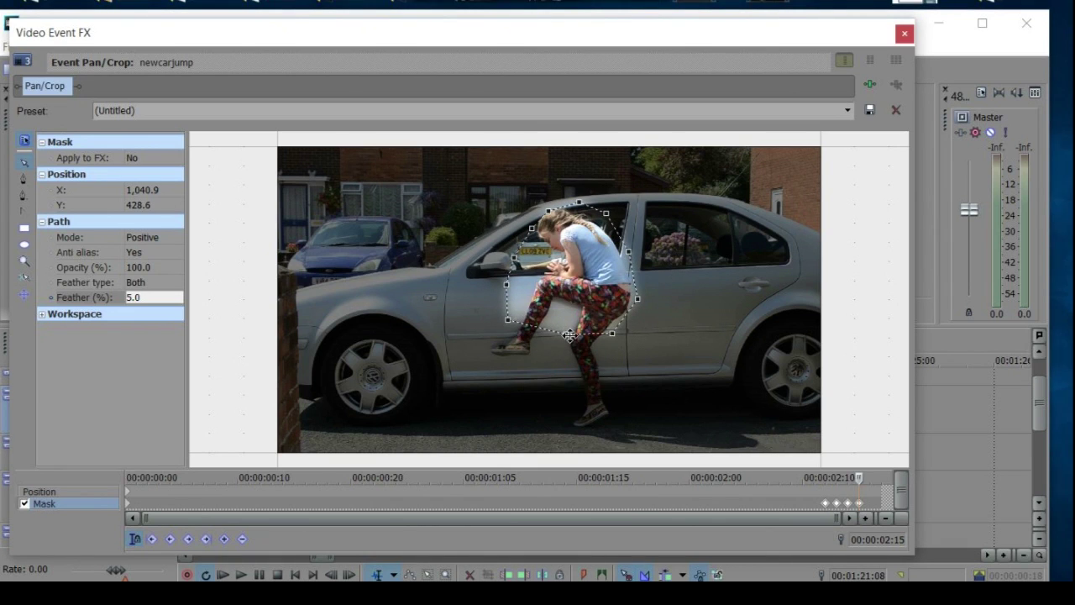
pyautogui.moveTo(568, 335); pyautogui.dragTo(570, 320)
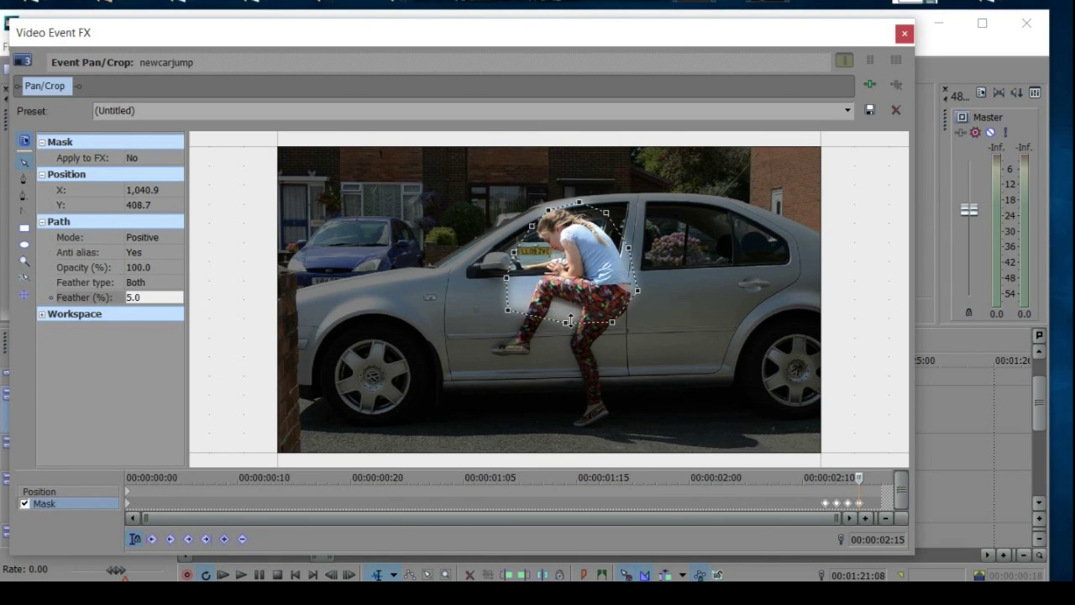
pyautogui.moveTo(637, 262); pyautogui.dragTo(622, 262)
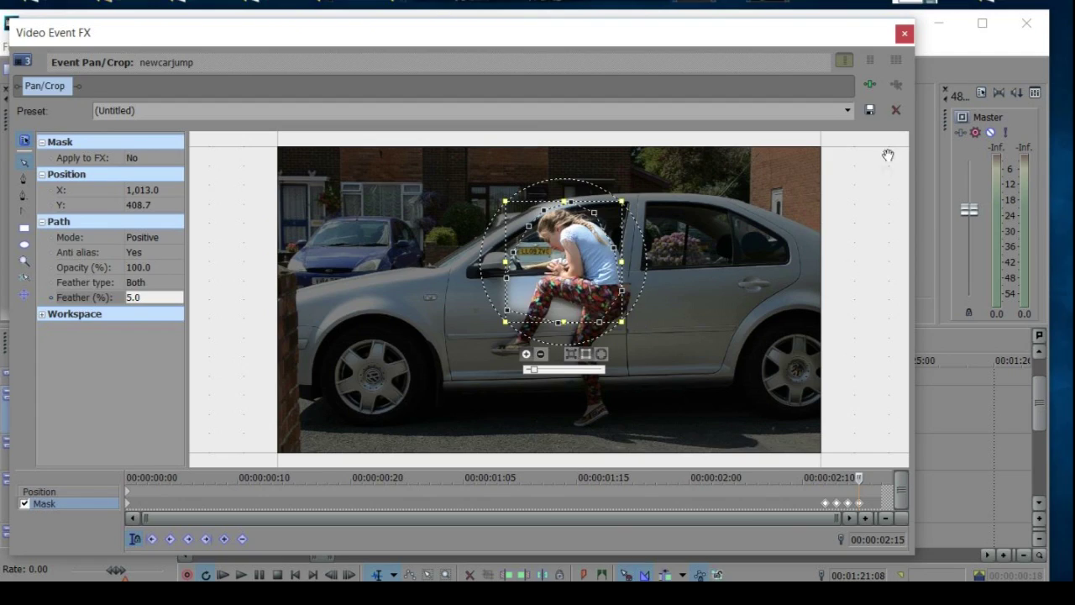
pyautogui.moveTo(832, 39); pyautogui.dragTo(781, 335)
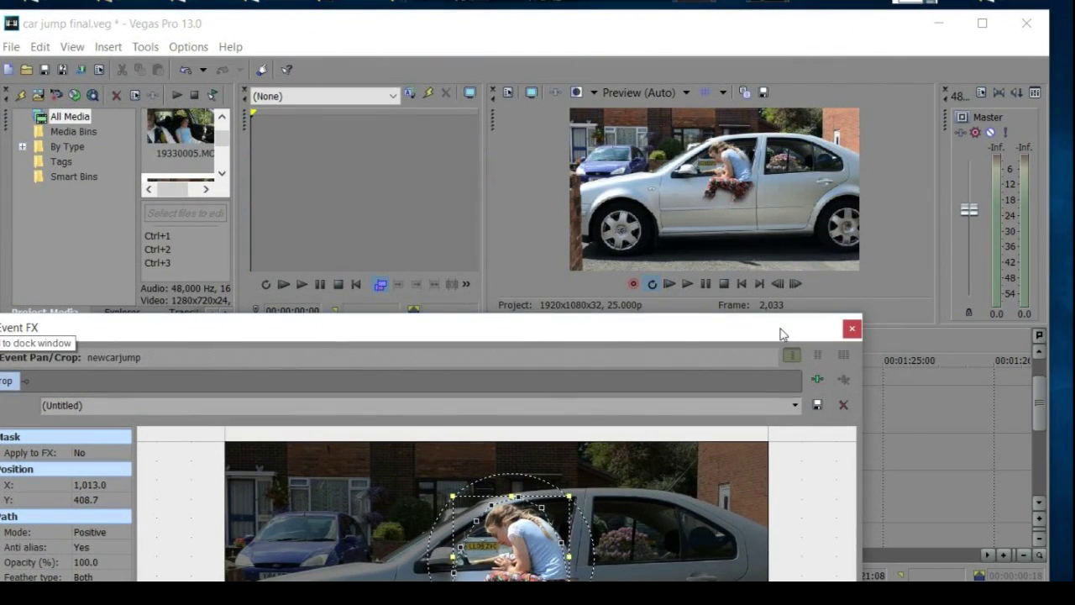
pyautogui.moveTo(780, 334); pyautogui.dragTo(830, 41)
# On the following frame, move the mask up onto the girl's upper body and check the preview.
pyautogui.click(349, 574)
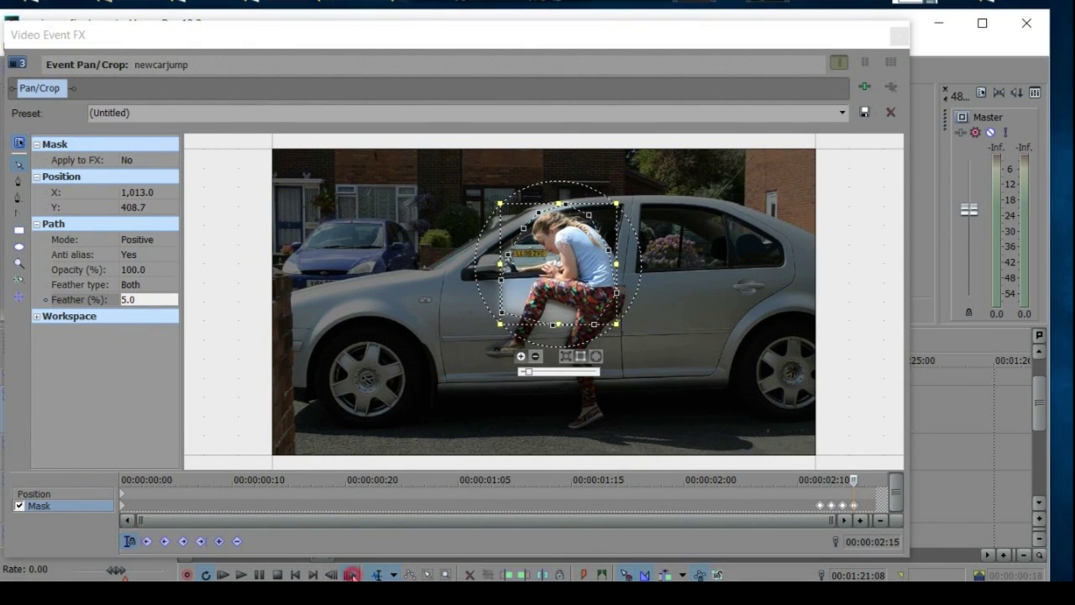
pyautogui.moveTo(558, 325); pyautogui.dragTo(569, 280)
pyautogui.moveTo(794, 35); pyautogui.dragTo(768, 328)
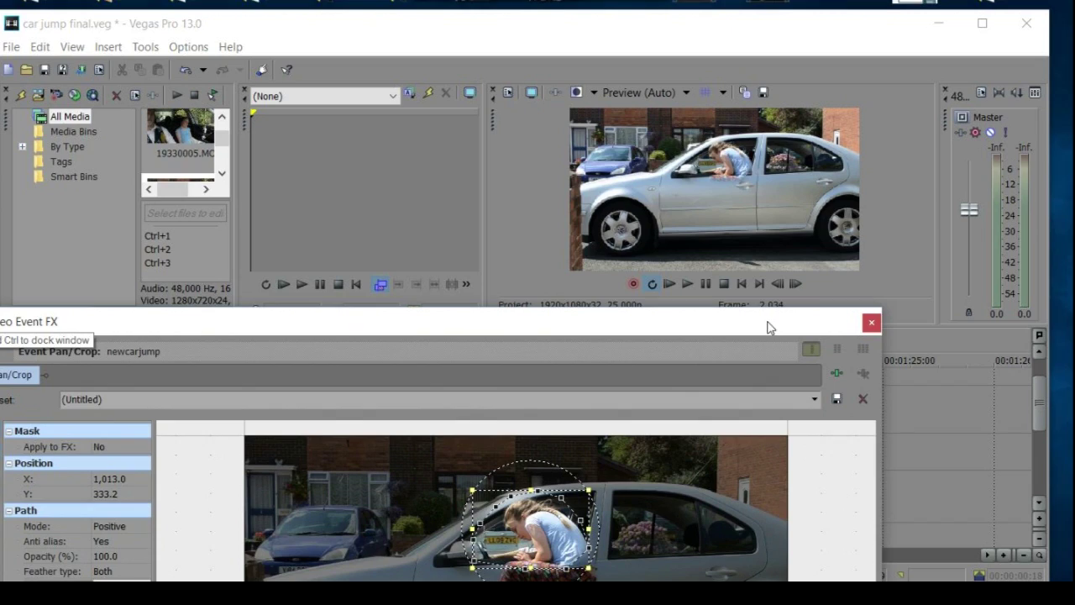
pyautogui.moveTo(768, 325); pyautogui.dragTo(840, 38)
# Advance one more frame, then frame-step the timeline from 01:21:02 to frame 2,035 reviewing the composite.
pyautogui.click(349, 575)
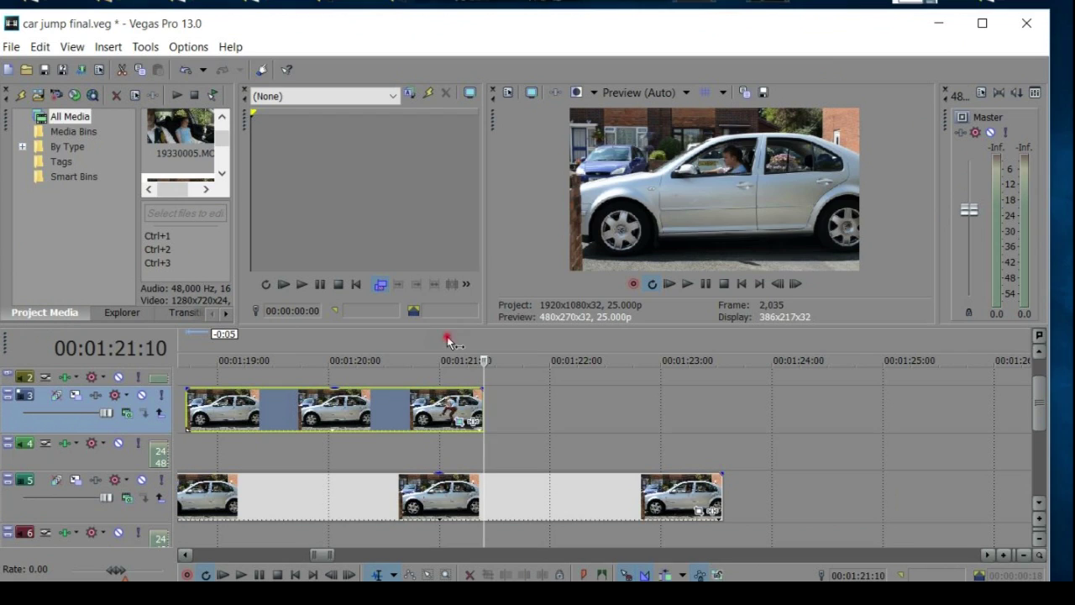
pyautogui.click(447, 340)
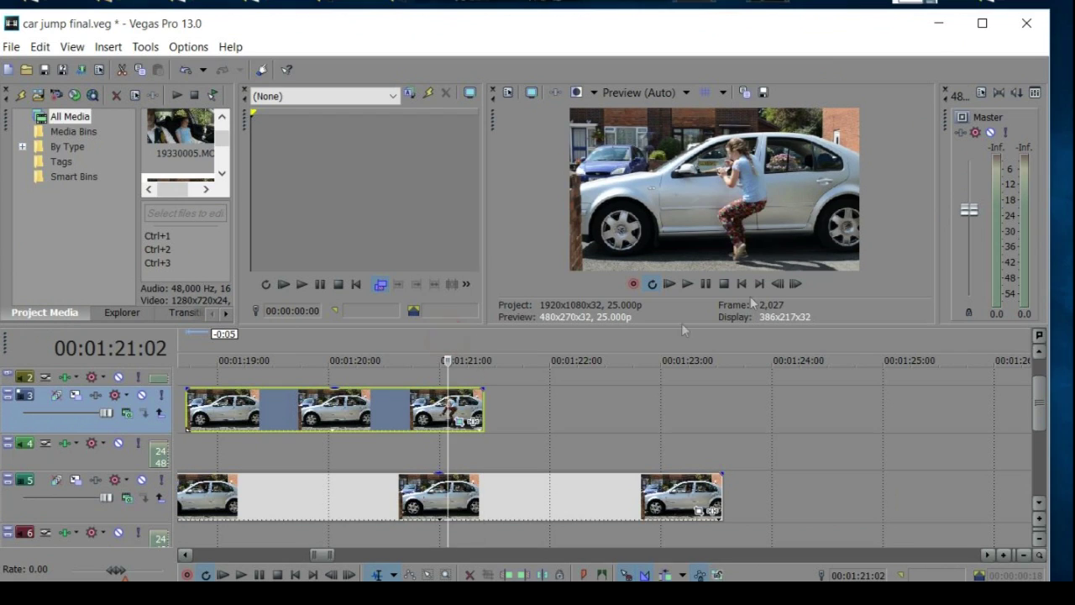
pyautogui.click(796, 284)
pyautogui.click(797, 284)
pyautogui.click(796, 284)
pyautogui.click(796, 284)
pyautogui.click(796, 284)
pyautogui.click(796, 284)
pyautogui.click(796, 284)
pyautogui.click(797, 284)
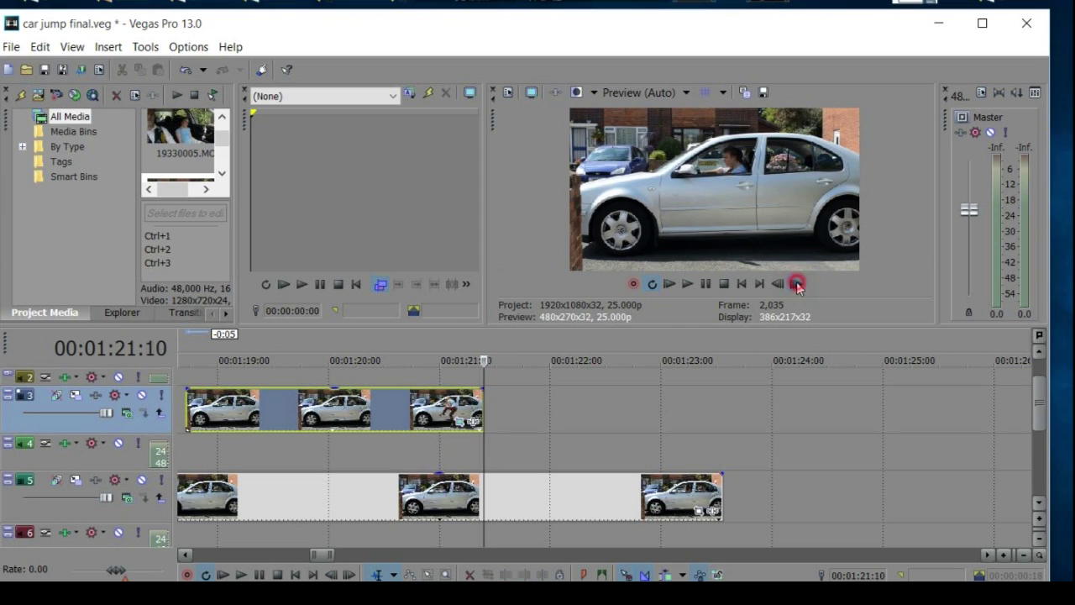